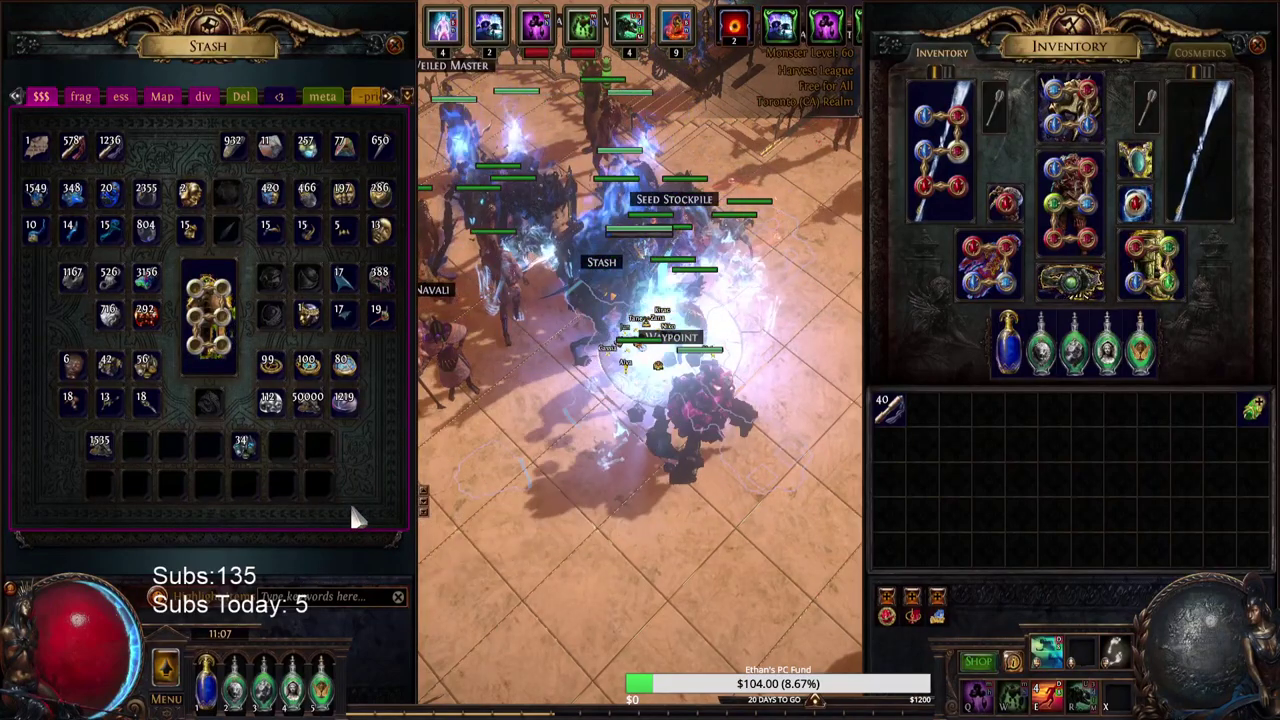
Browse the stash to the priced Skin of the Loyal Simple Robe and inspect its modifiers.
scroll(349, 517, "down", 1)
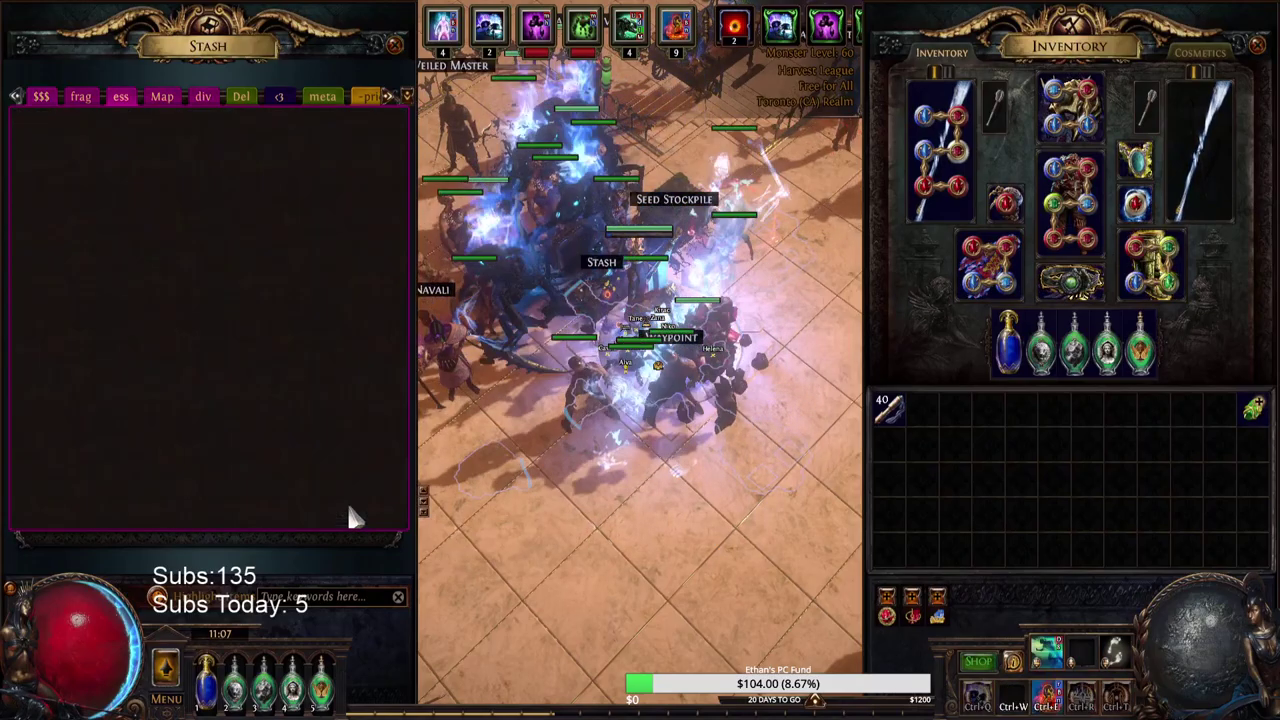
scroll(349, 517, "down", 4)
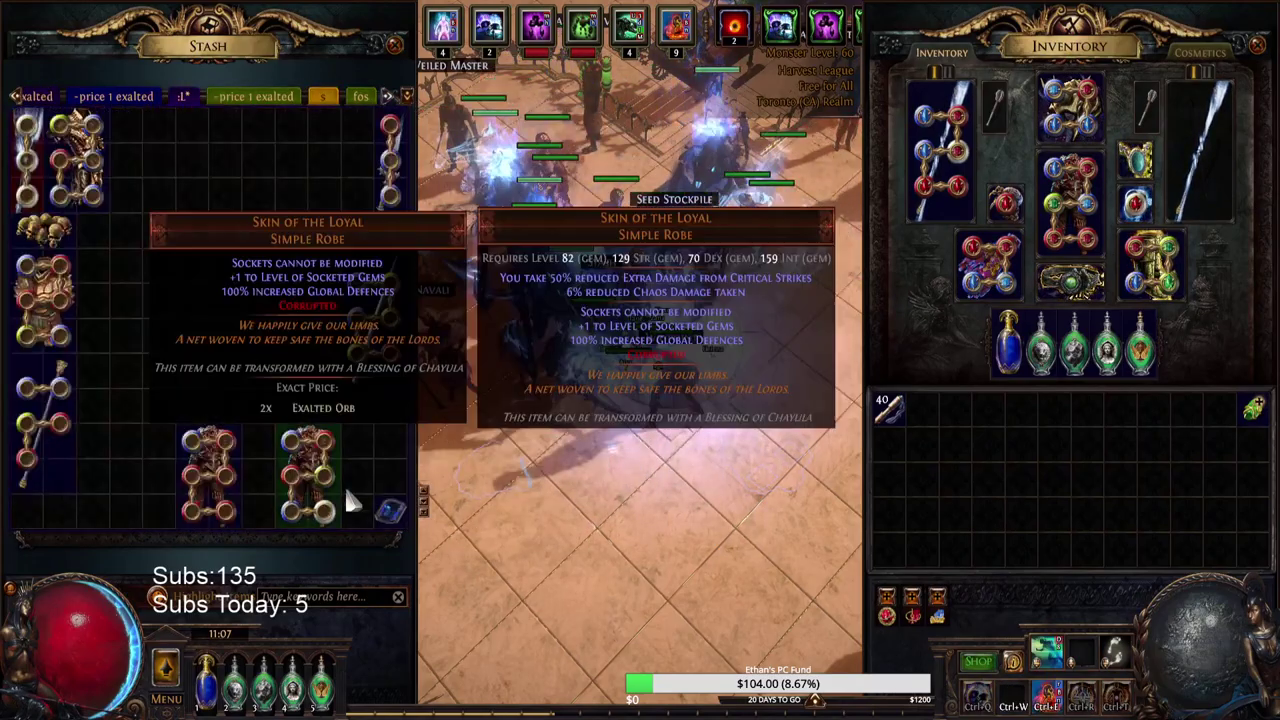
scroll(349, 500, "down", 1)
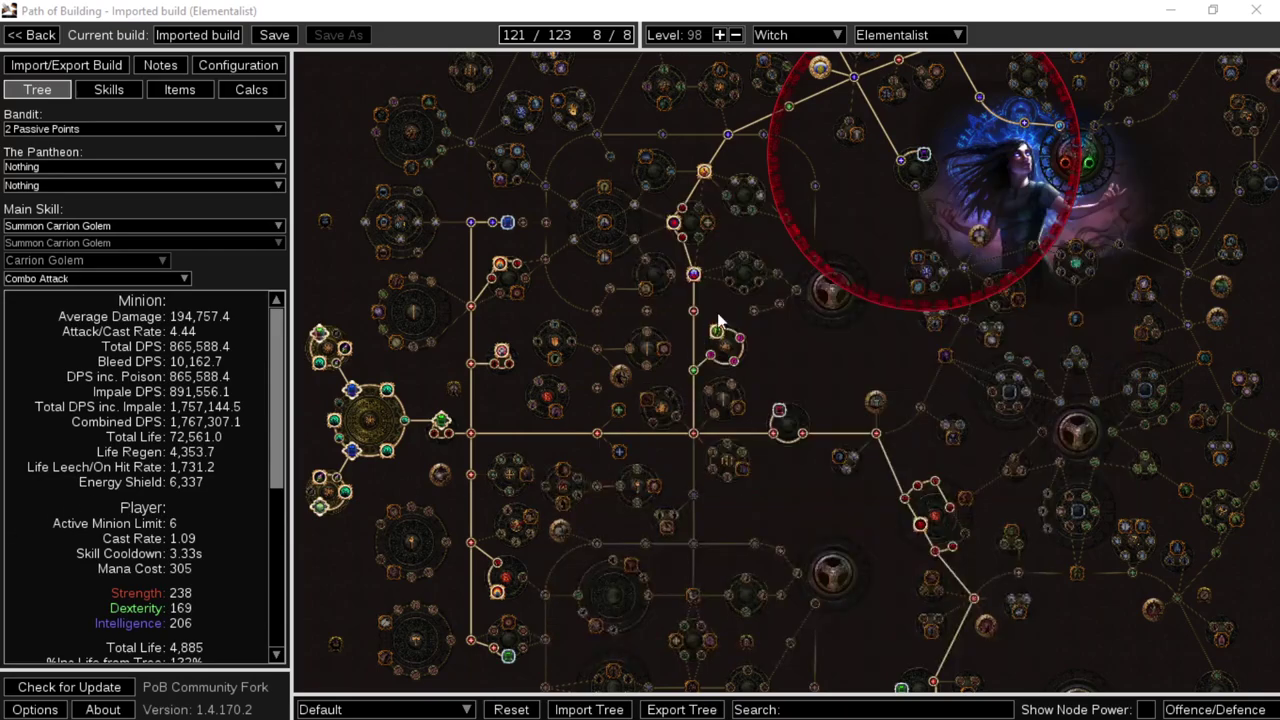
Switch to Path of Building and examine the Brass Dome build's passive tree, equipped body armour and player stats.
left_click_drag(800, 337, 836, 271)
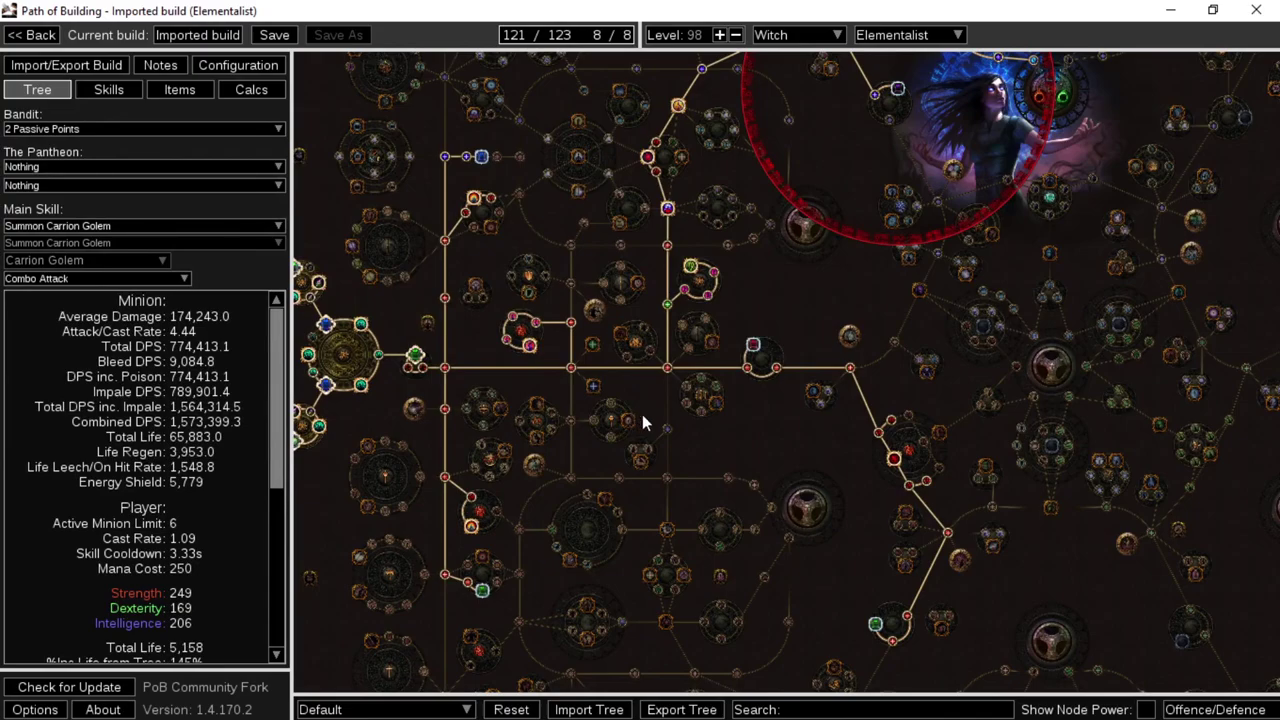
left_click_drag(654, 426, 714, 448)
left_click(175, 92)
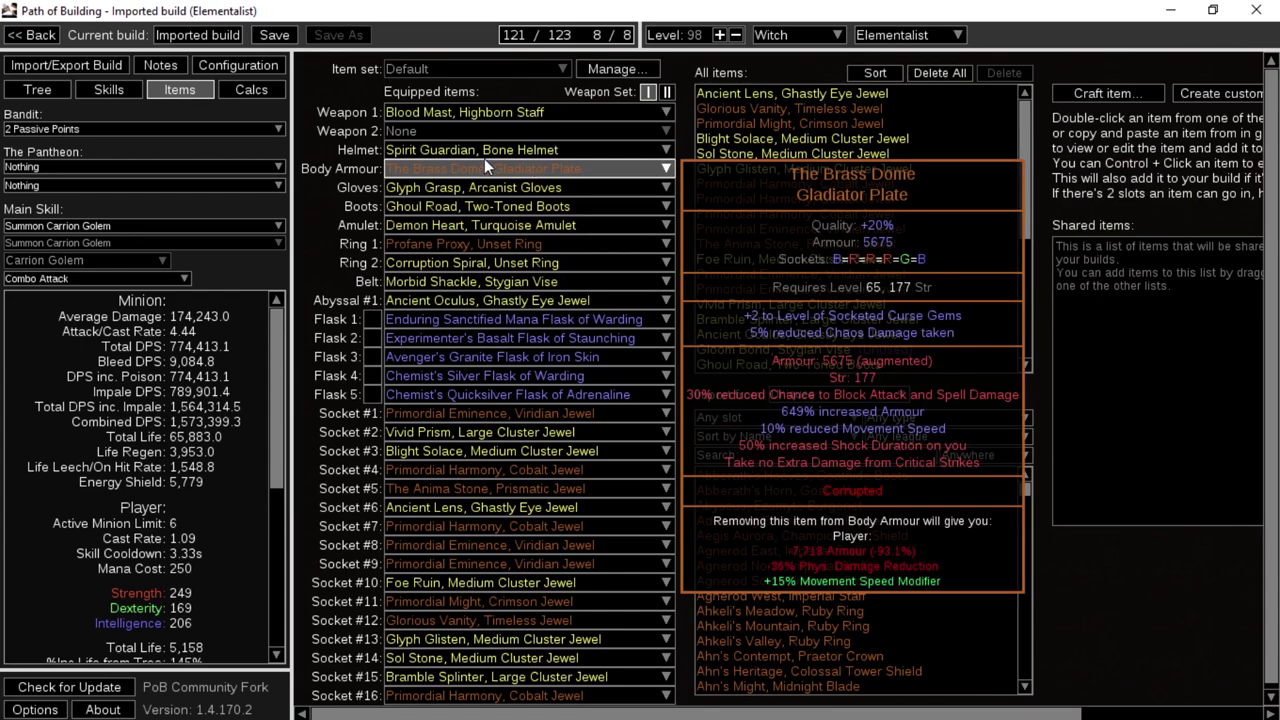
left_click(30, 90)
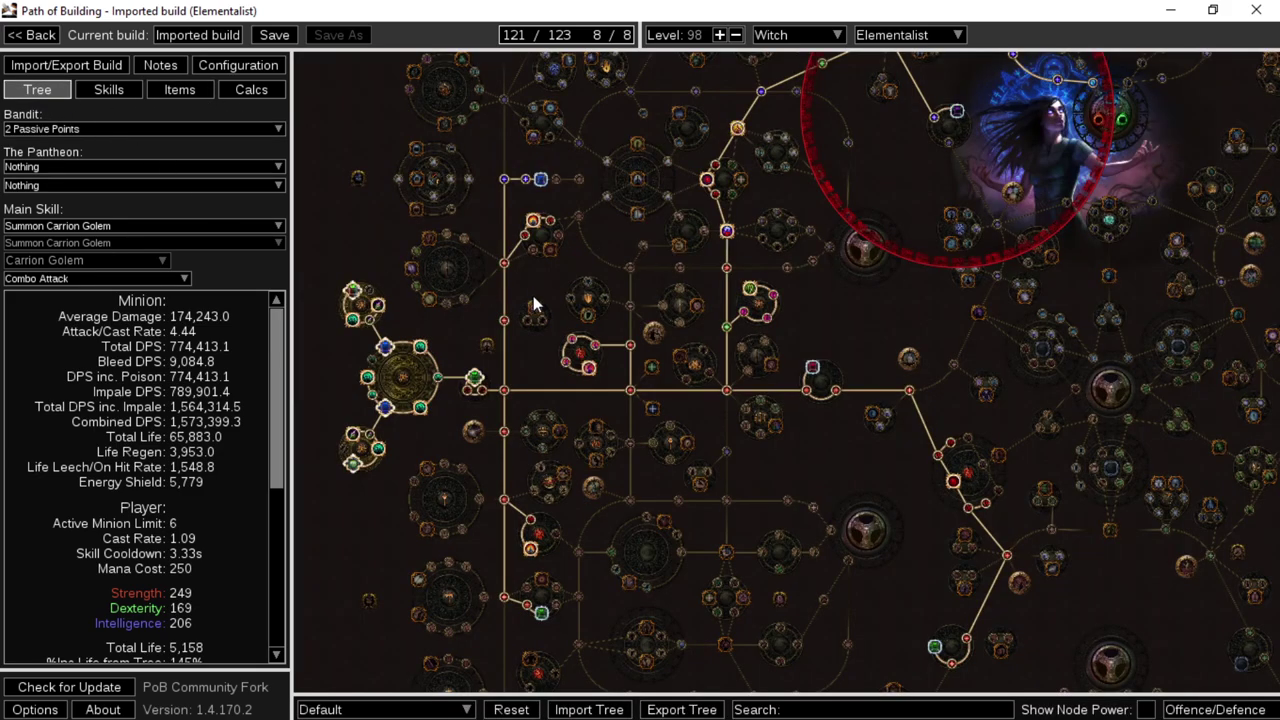
mouse_move(533, 312)
left_click(150, 88)
left_click(37, 90)
scroll(264, 455, "down", 3)
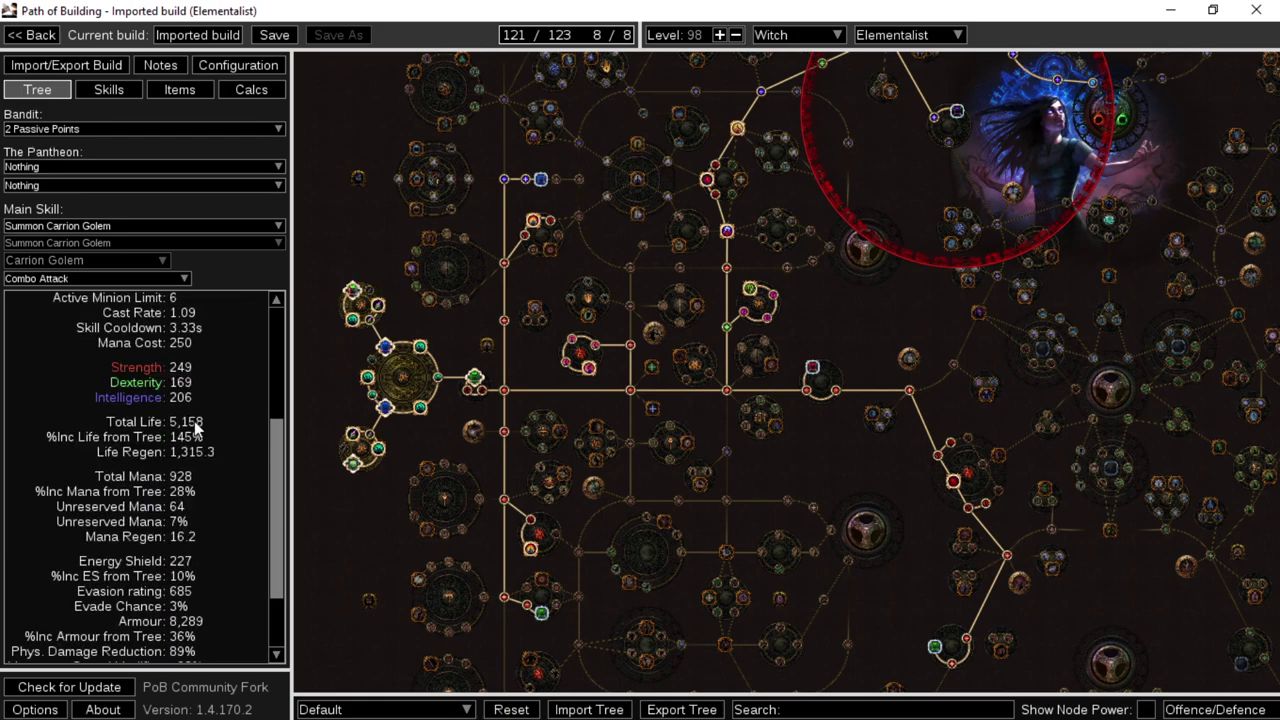
left_click(181, 93)
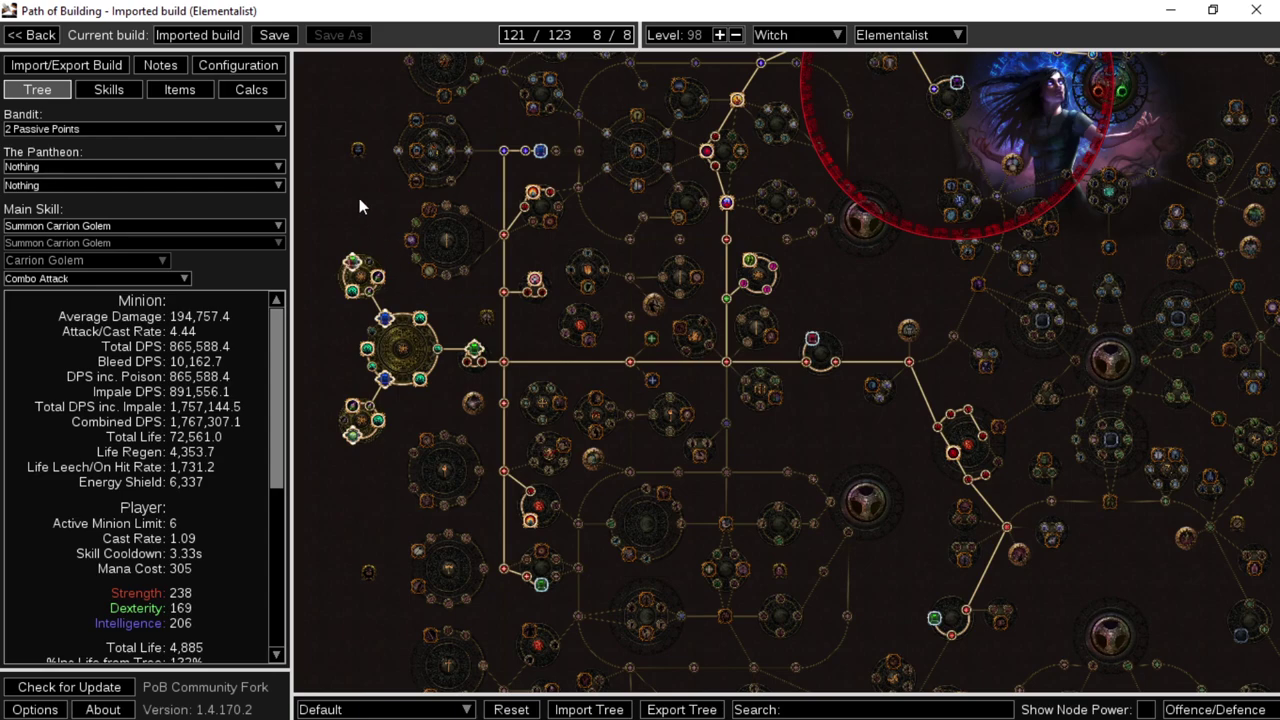
Equip the Gloom Bond, Stygian Vise belt in the Skin of the Loyal build.
mouse_move(538, 283)
left_click(185, 90)
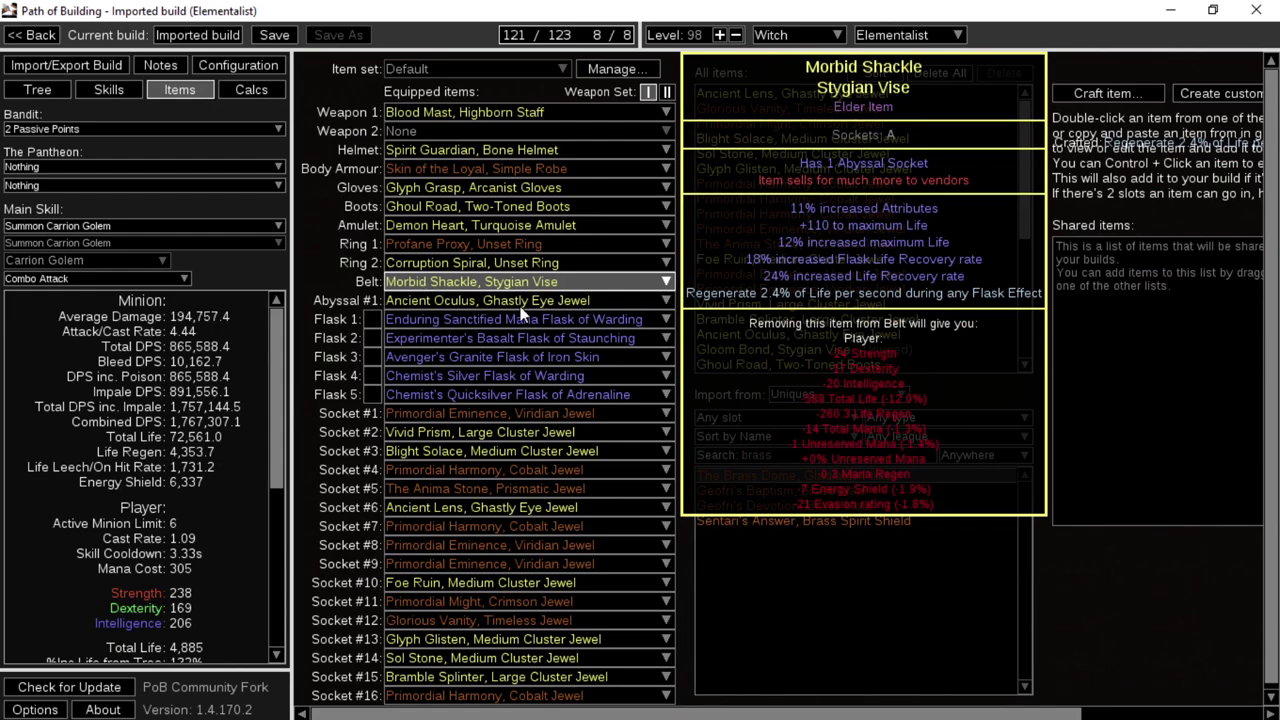
left_click(497, 283)
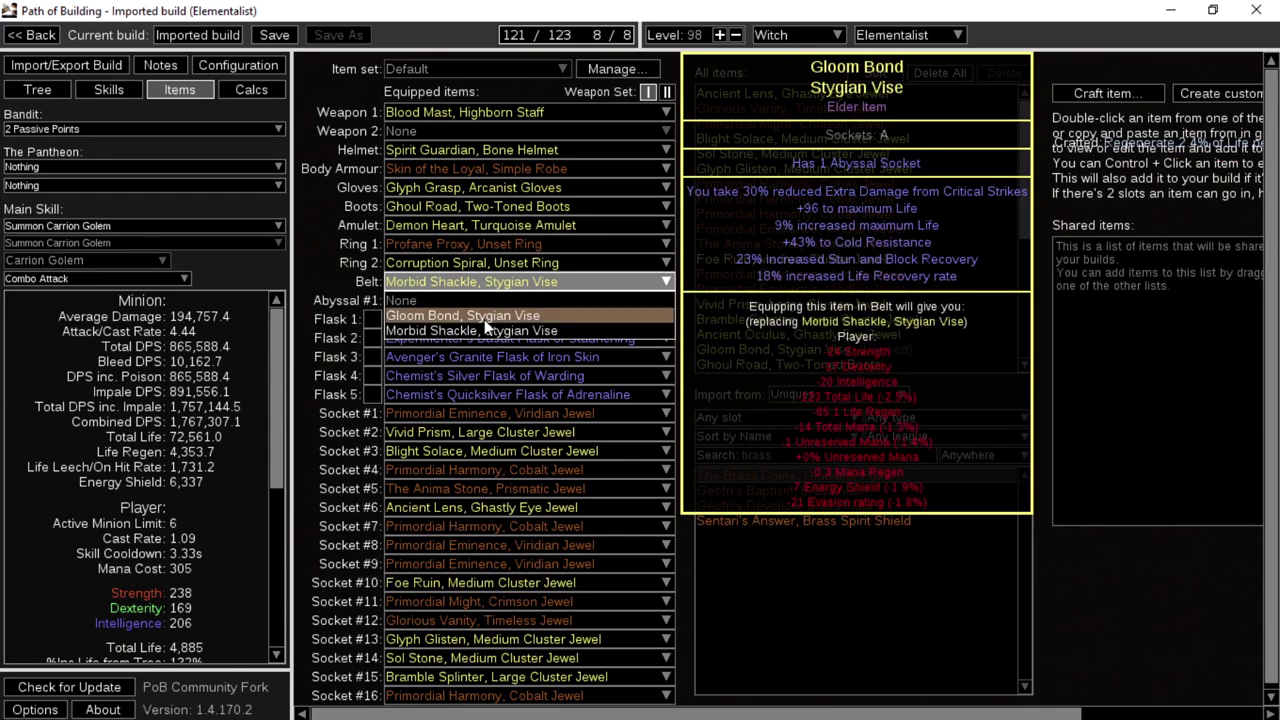
left_click(484, 320)
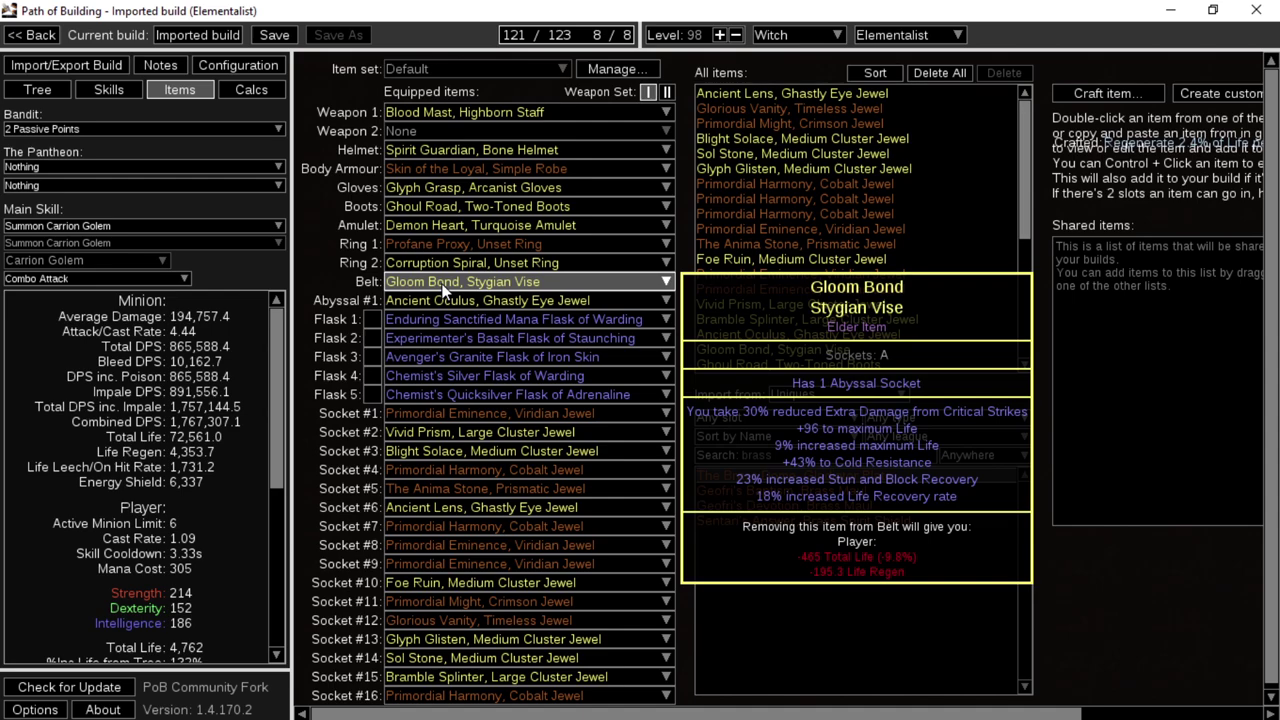
Examine the Skin of the Loyal build's passive tree, body armour, belt, and minion and player stats.
left_click(54, 87)
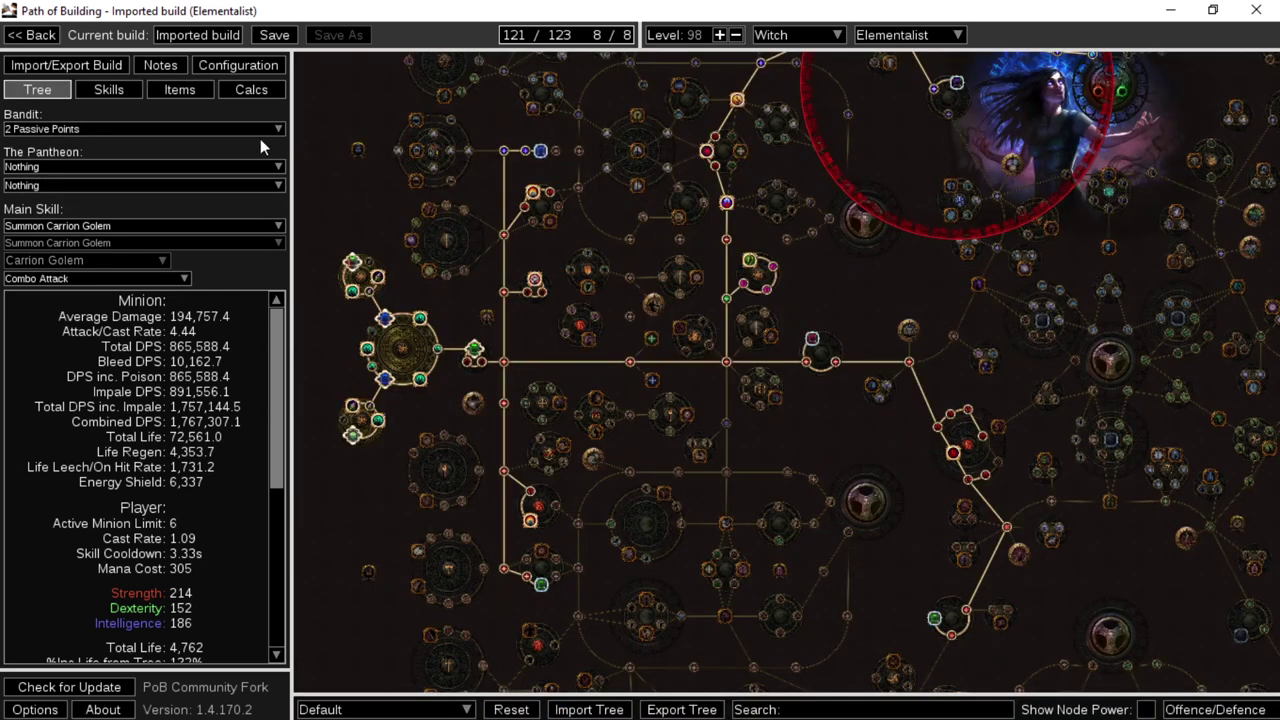
left_click(191, 95)
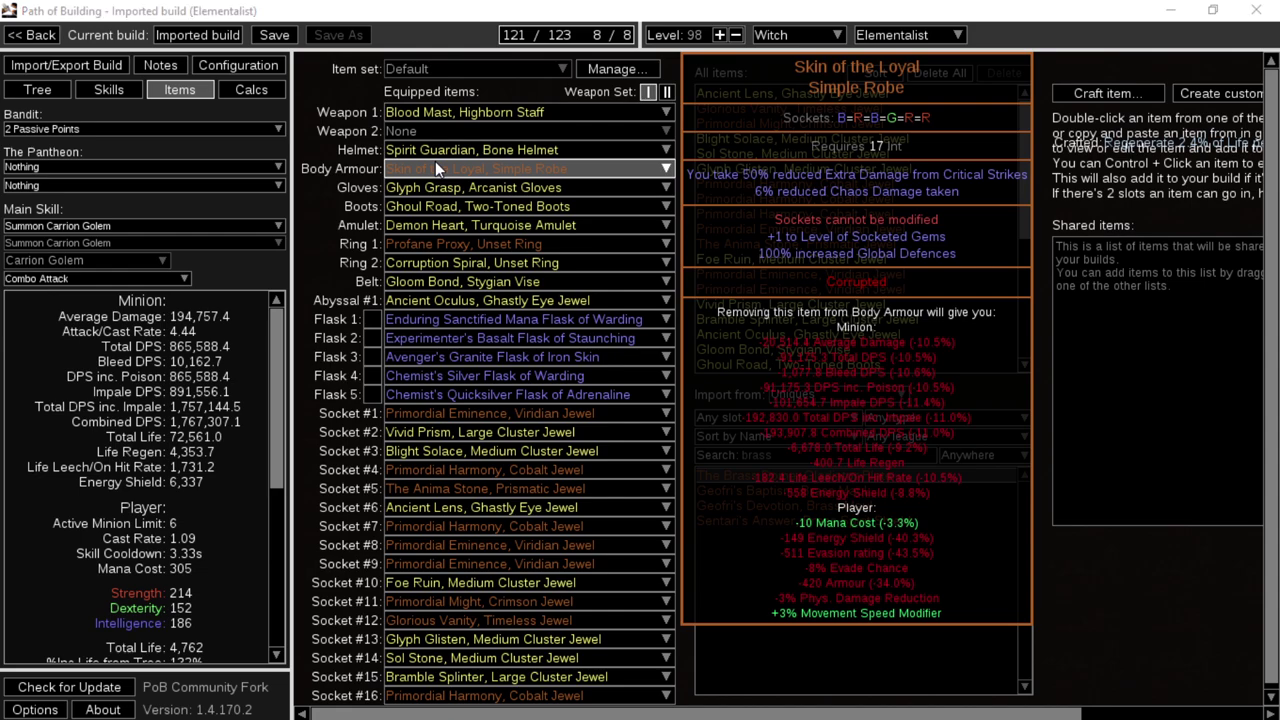
scroll(436, 170, "down", 1)
scroll(205, 455, "up", 5)
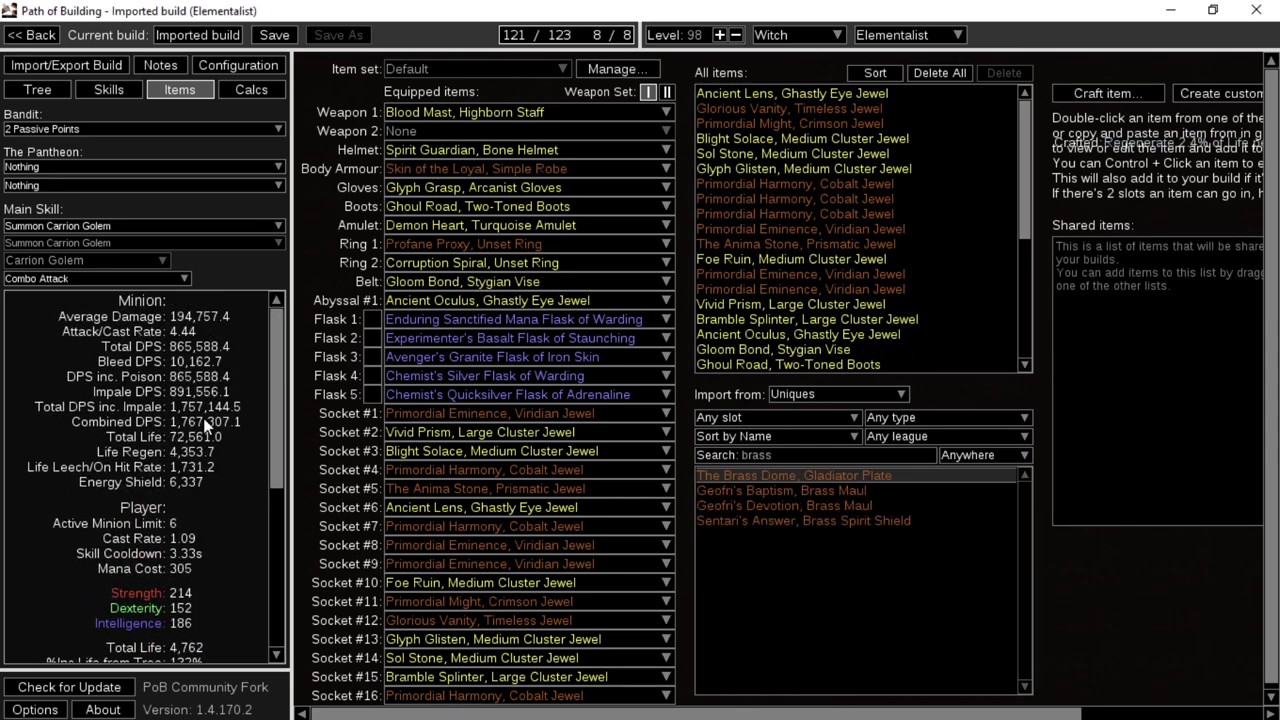
mouse_move(560, 174)
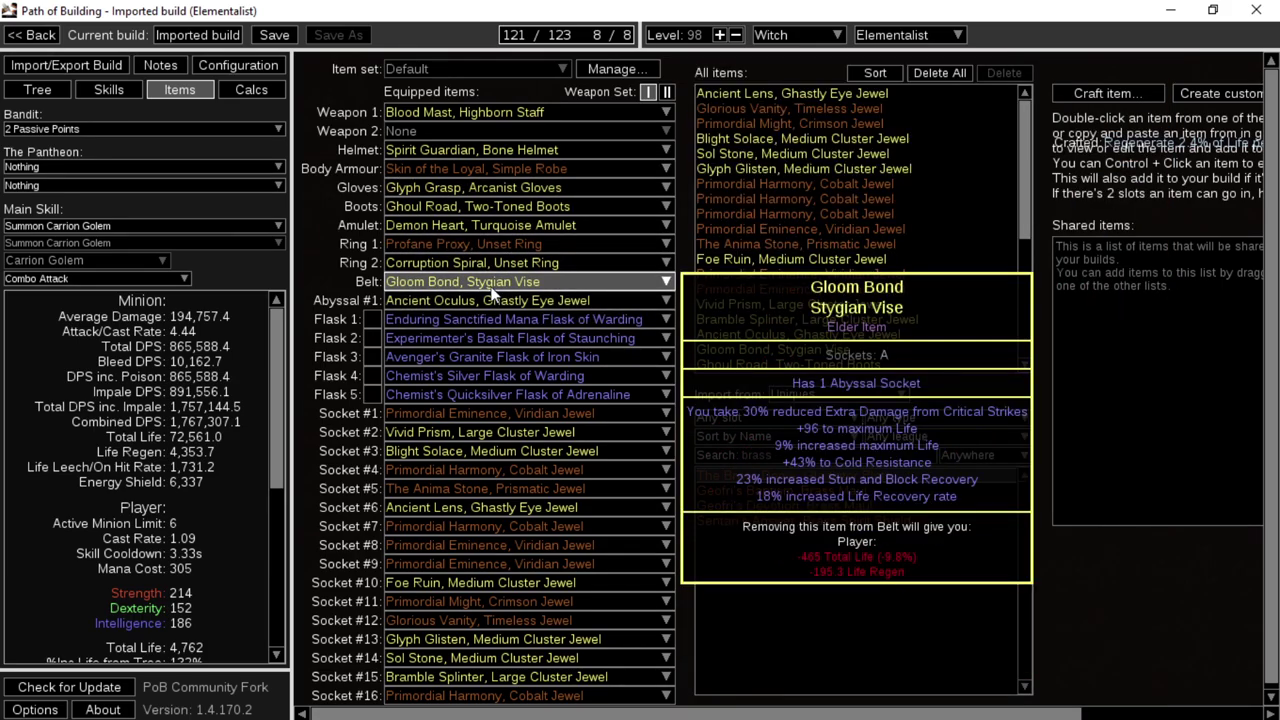
scroll(237, 460, "down", 5)
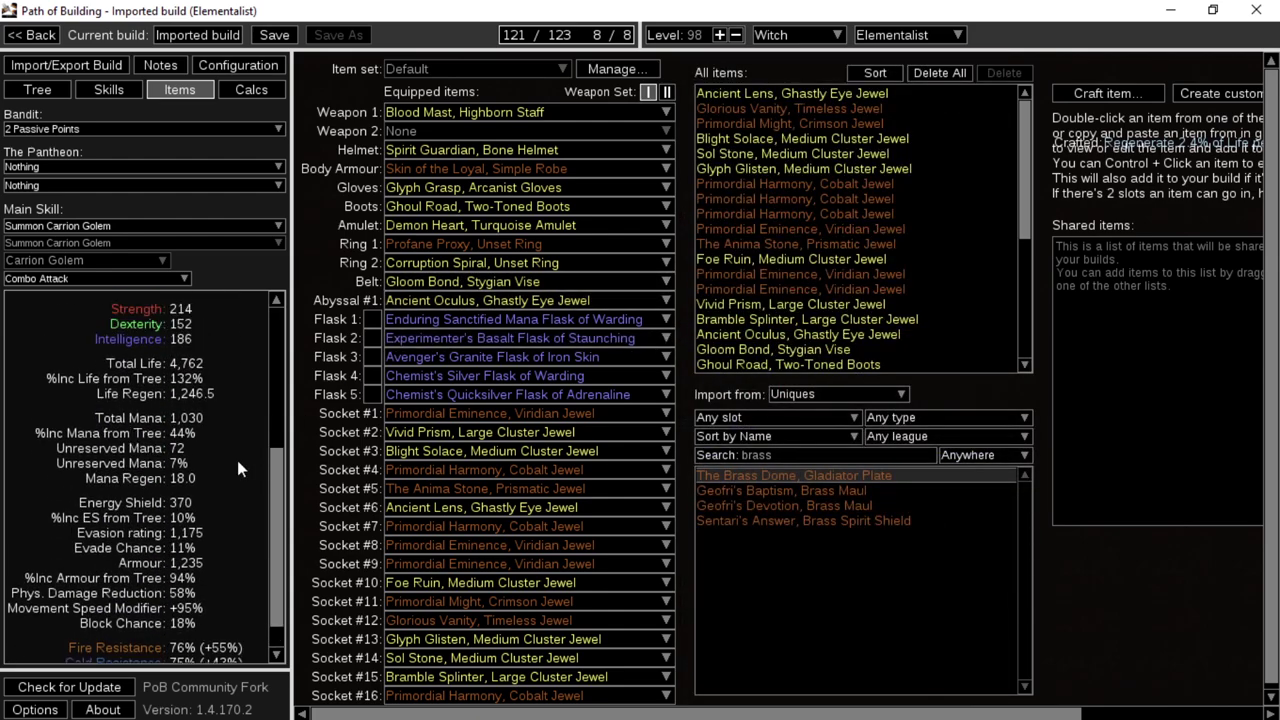
scroll(237, 460, "up", 5)
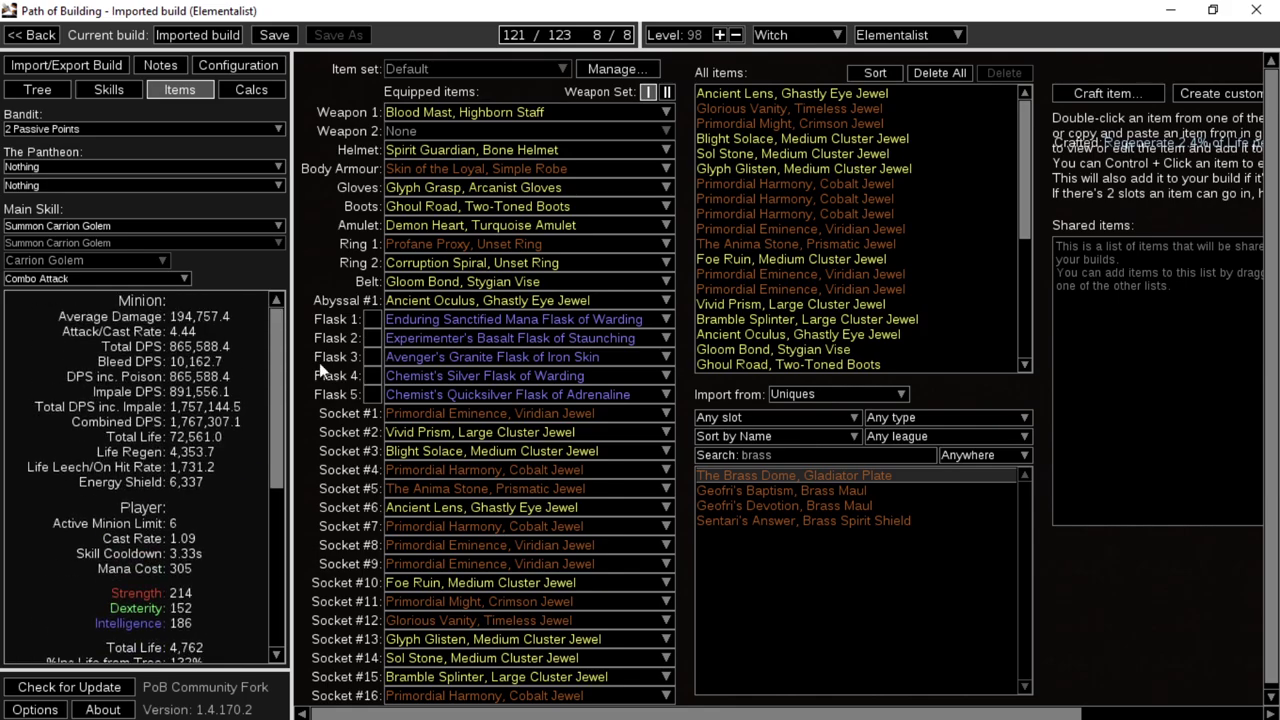
mouse_move(434, 171)
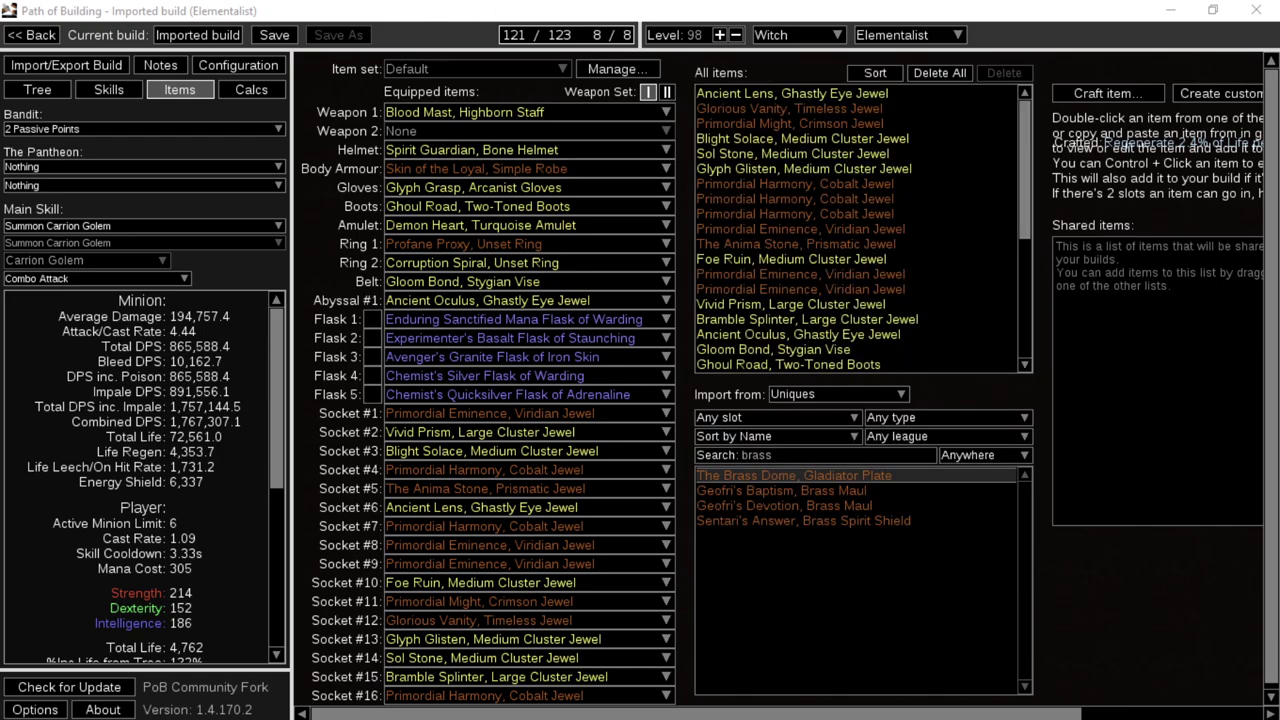
Switch to the Corpse Shell build and examine its passive tree, equipped items and player life stats.
key("alt+Tab")
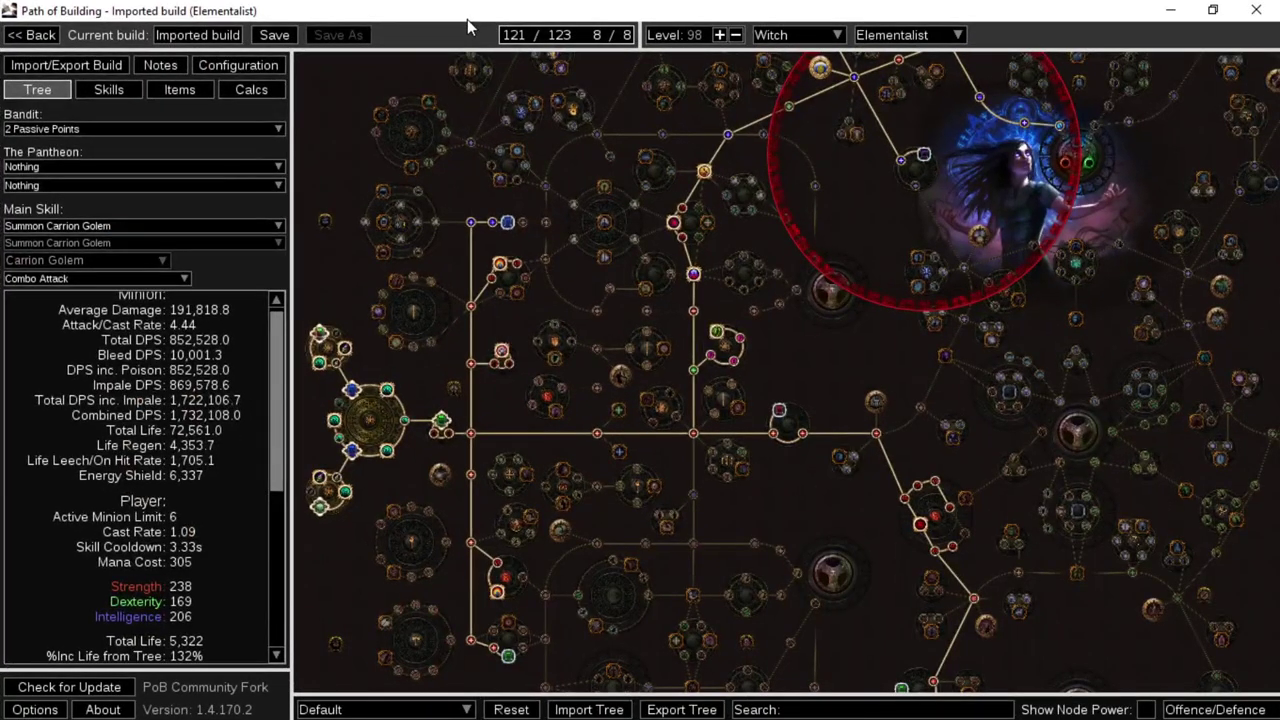
left_click_drag(853, 336, 657, 574)
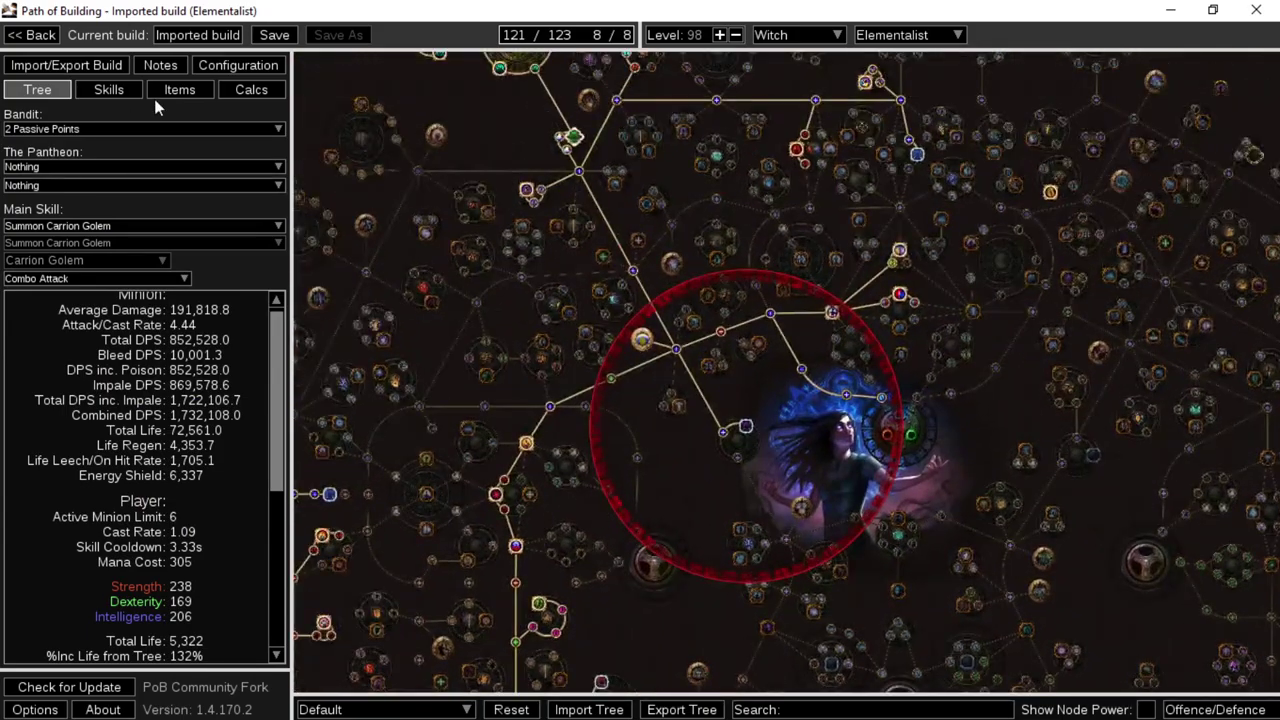
left_click(183, 95)
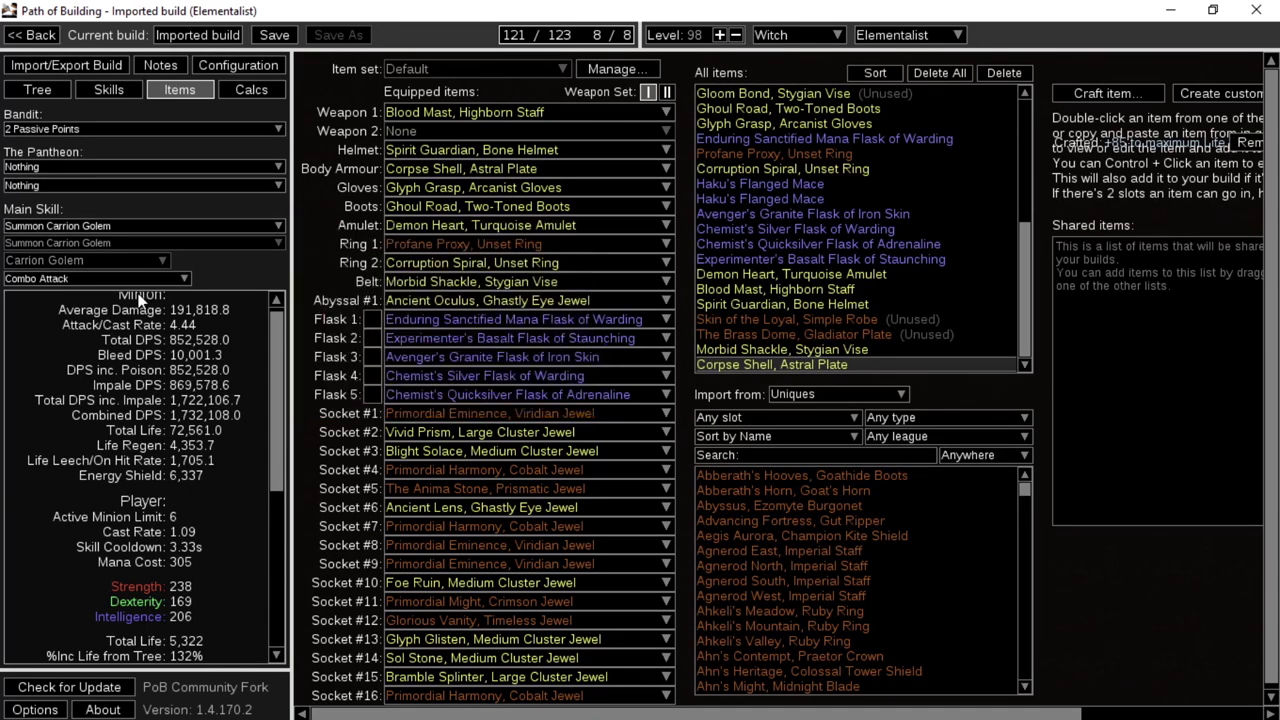
scroll(194, 535, "down", 2)
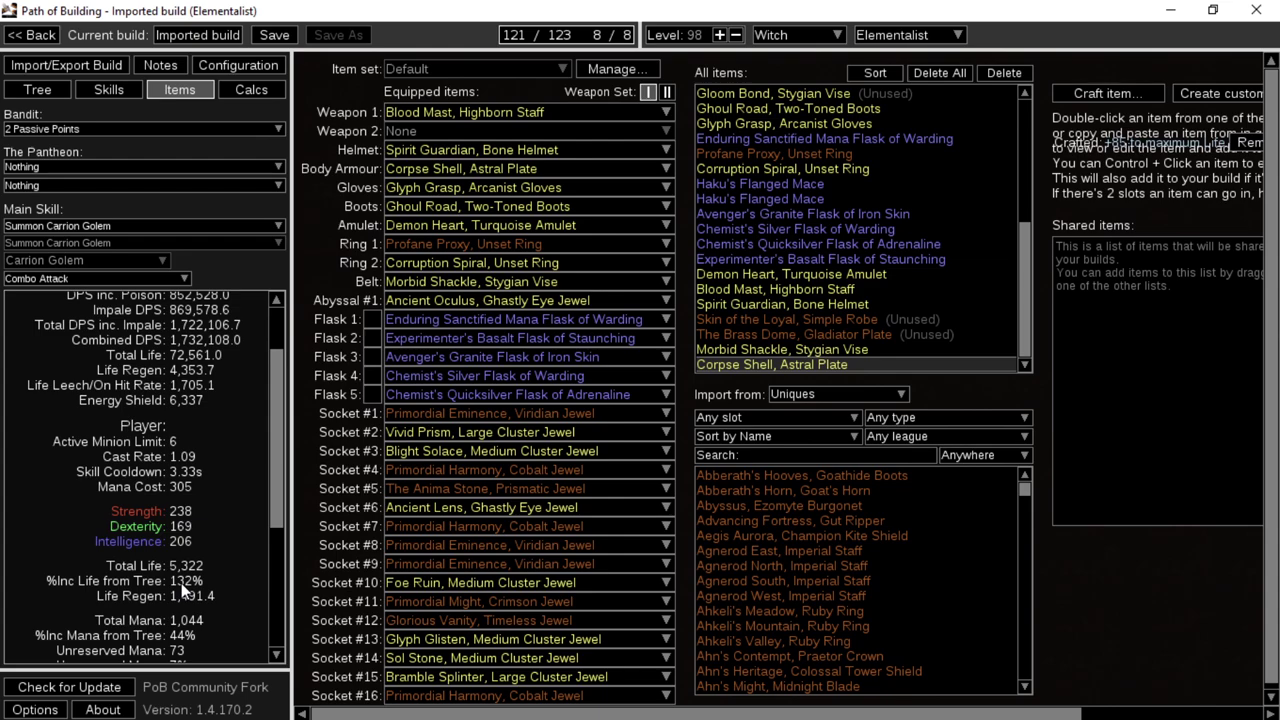
Compare the minion and player stats of the Brass Dome build with those of the Skin of the Loyal build.
key("ctrl+z")
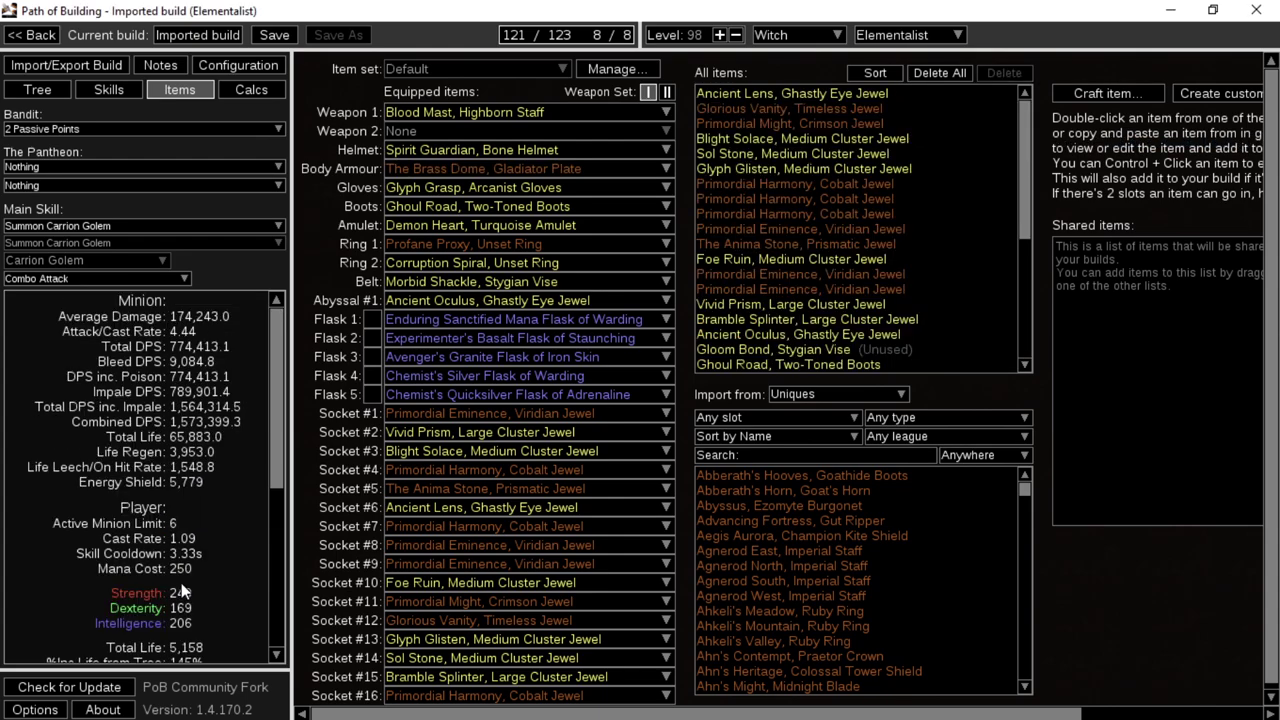
scroll(181, 570, "down", 3)
scroll(185, 540, "up", 3)
key("ctrl+y")
key("ctrl+z")
key("ctrl+z")
key("ctrl+z")
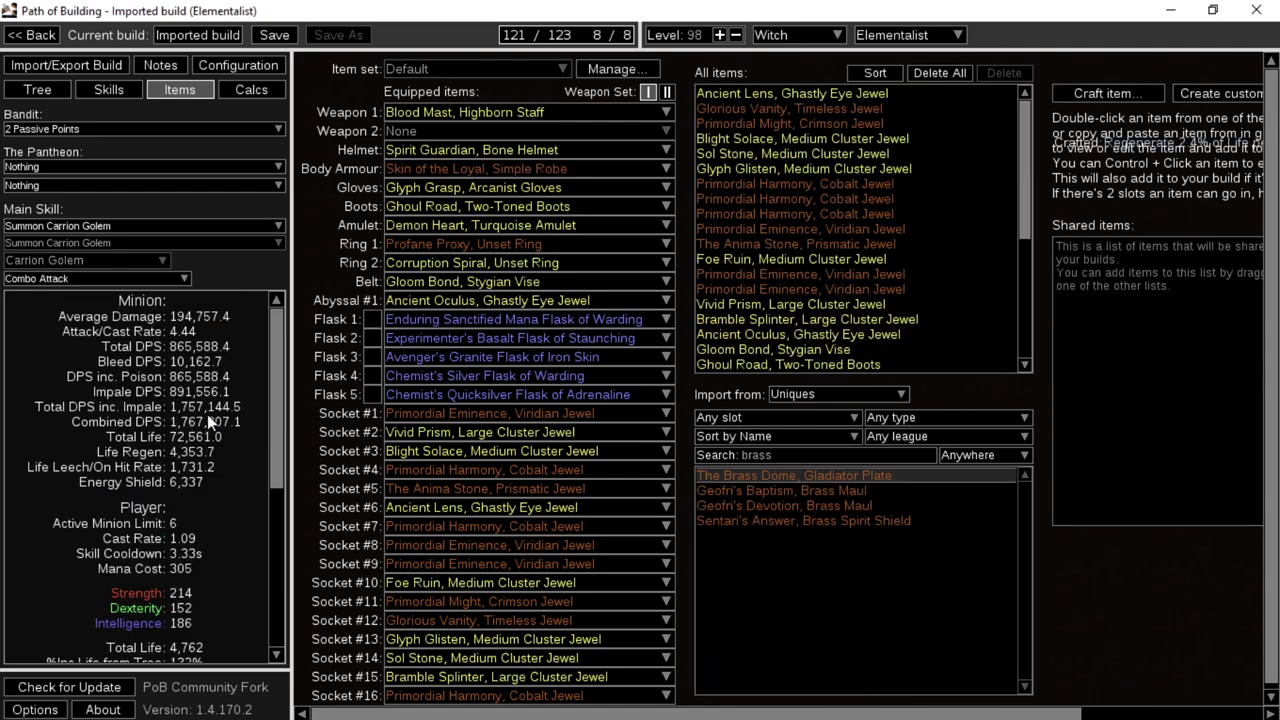
scroll(207, 414, "down", 3)
scroll(207, 414, "up", 2)
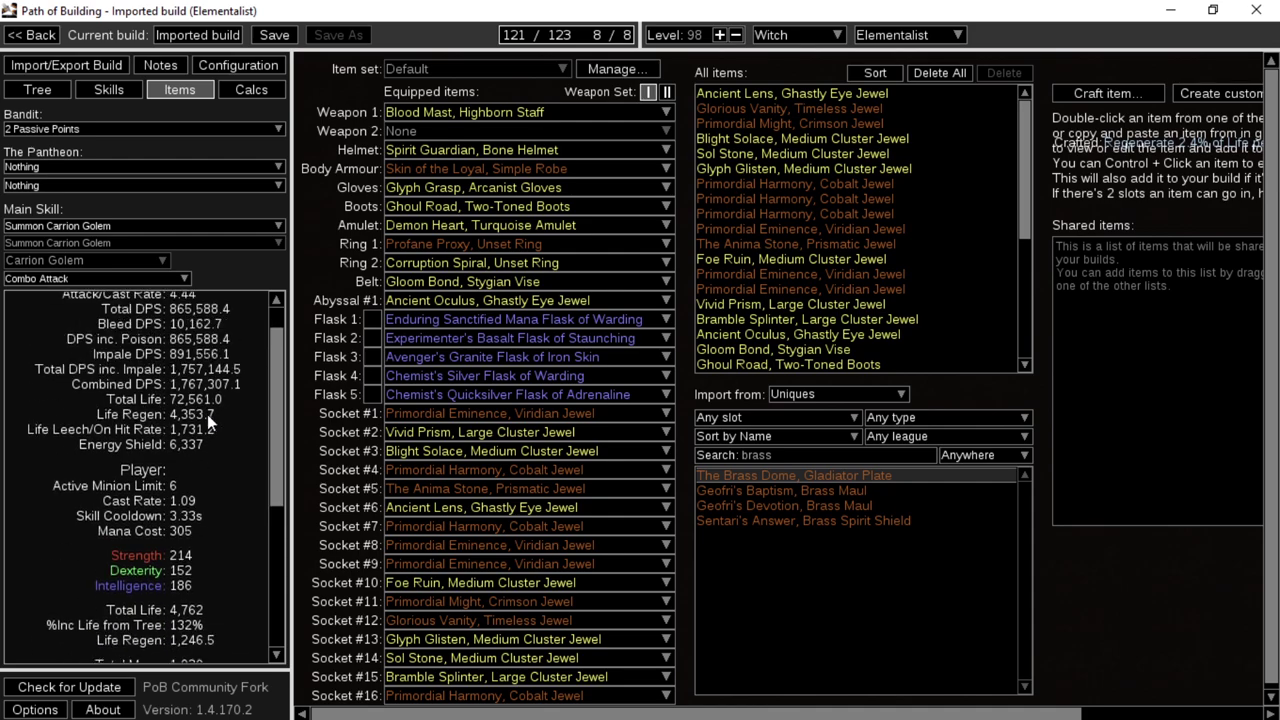
scroll(207, 414, "up", 1)
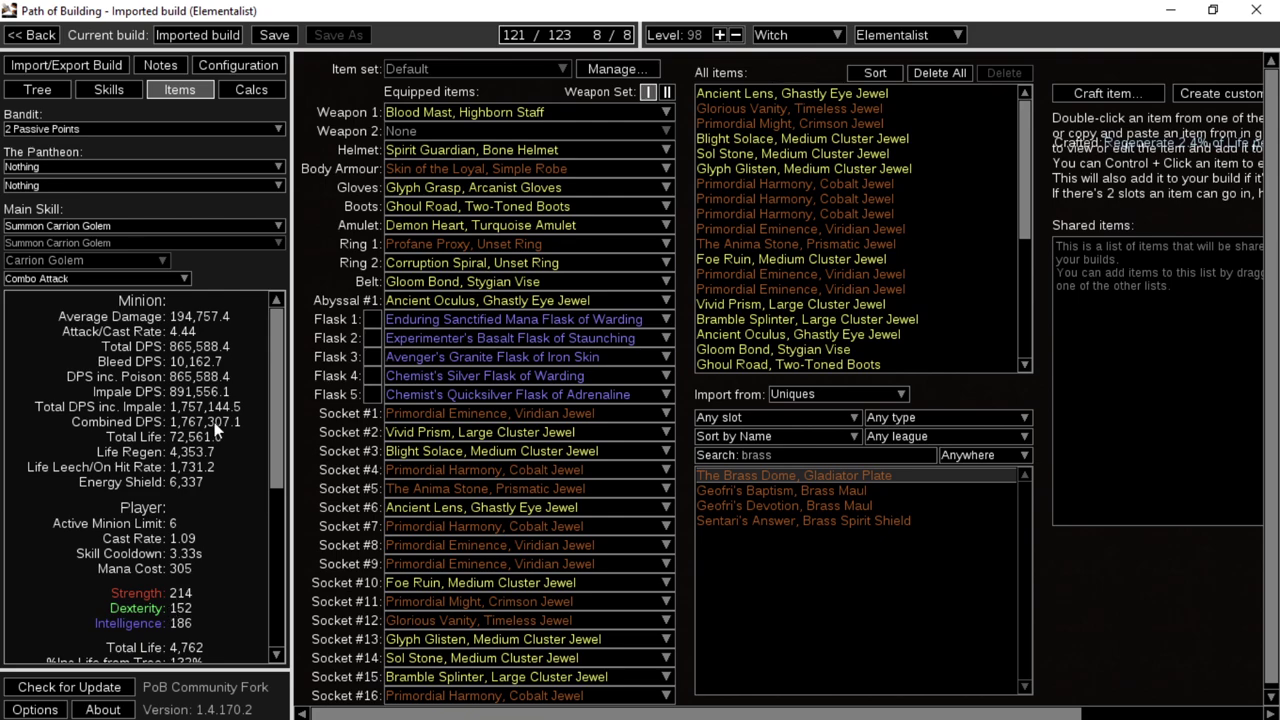
Return to the Corpse Shell build and review its DPS, total life, life regeneration and body armour.
key("ctrl+z")
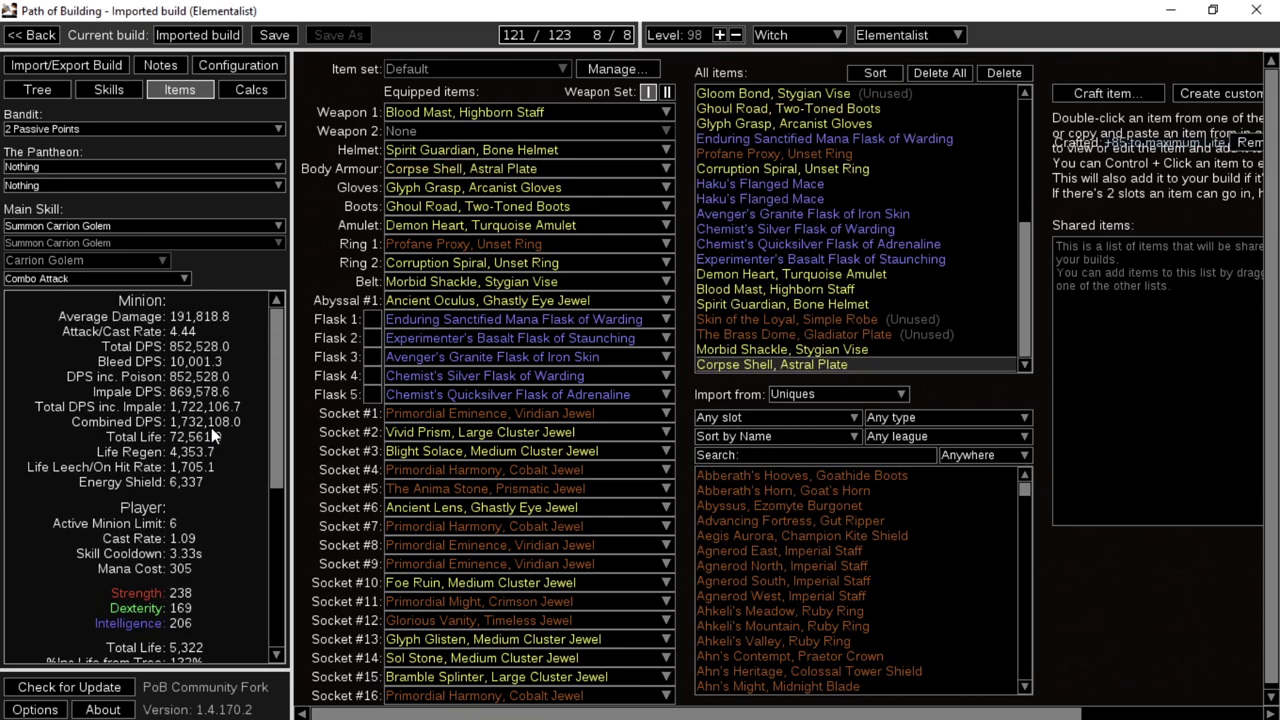
scroll(211, 427, "down", 3)
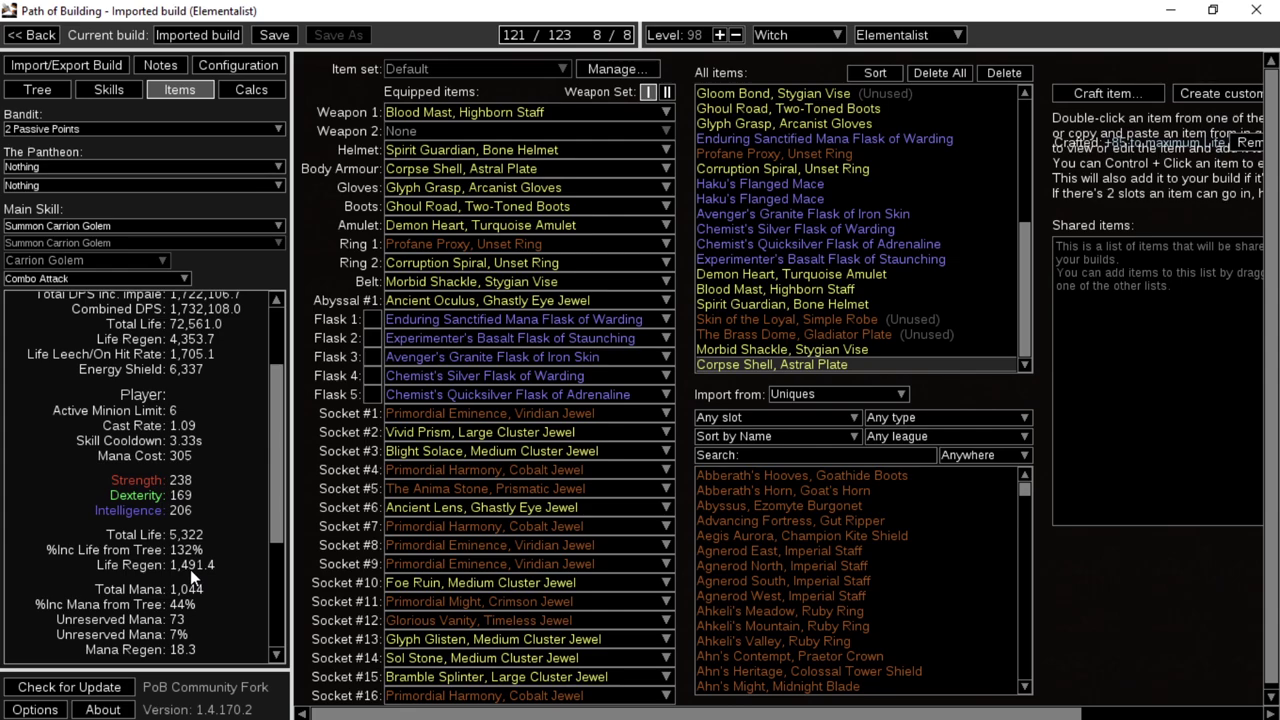
scroll(190, 569, "up", 1)
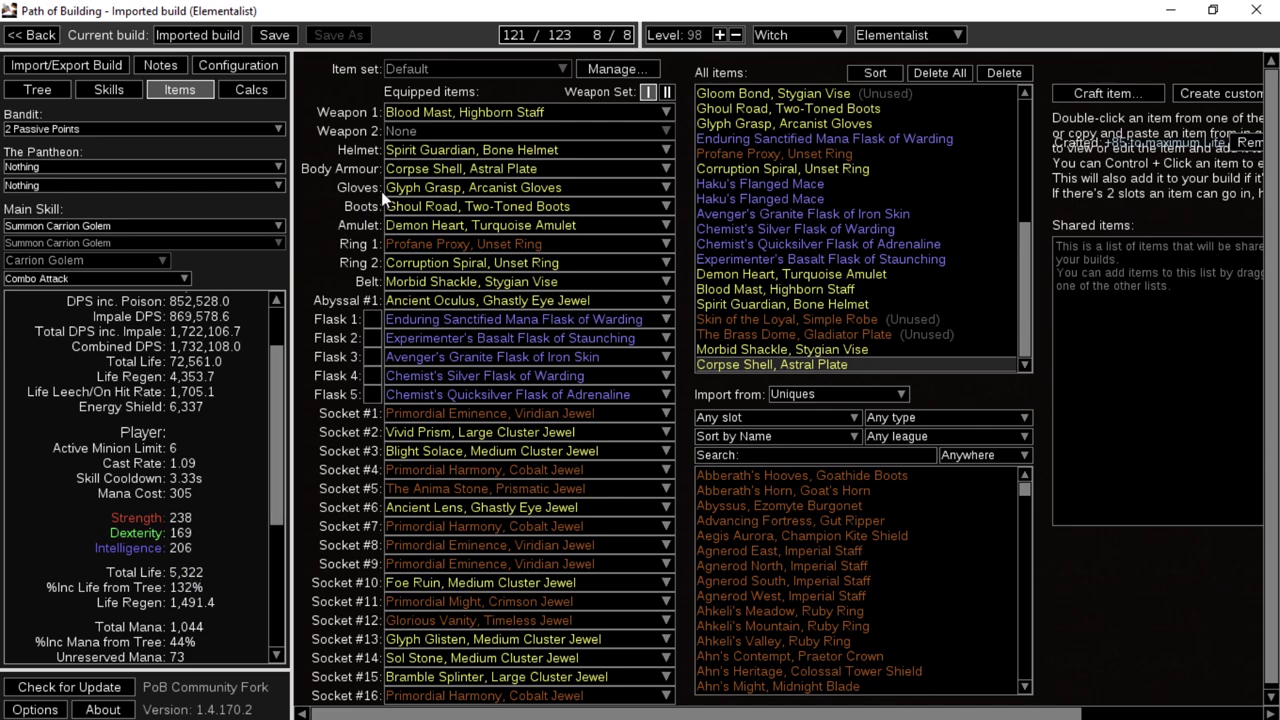
mouse_move(427, 170)
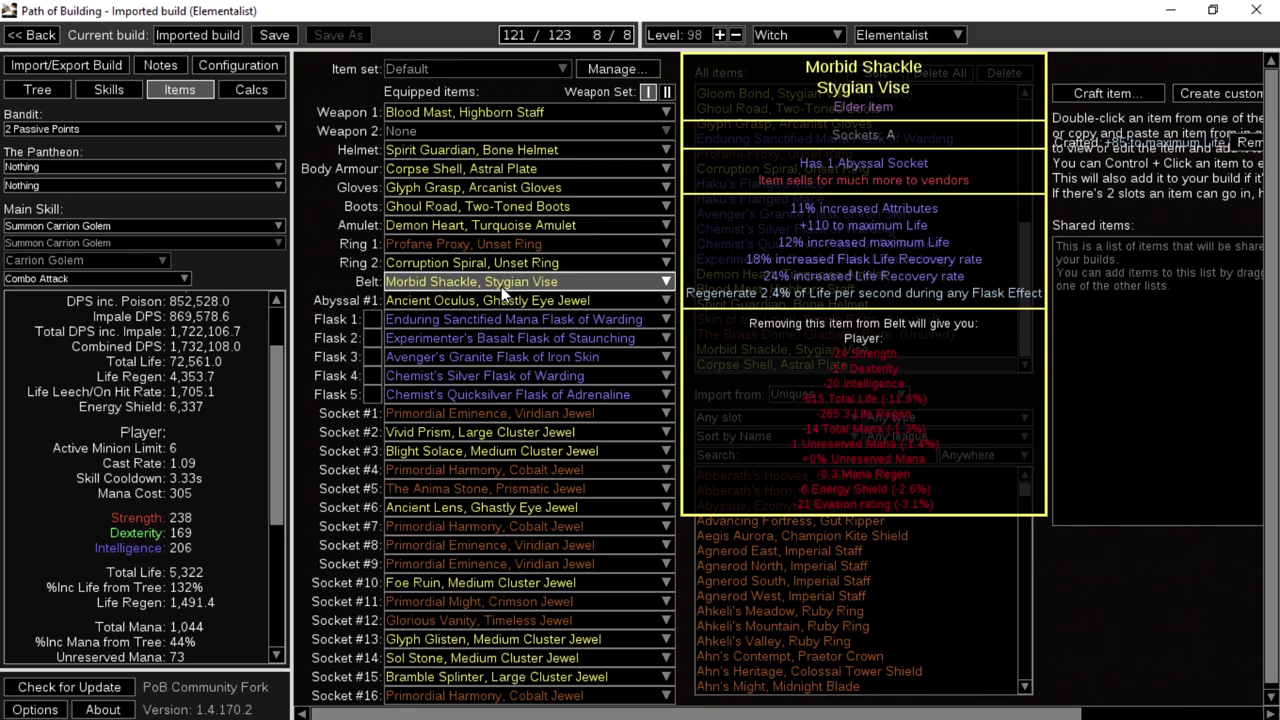
Equip the Gloom Bond, Stygian Vise belt in the Corpse Shell build and compare its stats with the Brass Dome build.
left_click(501, 286)
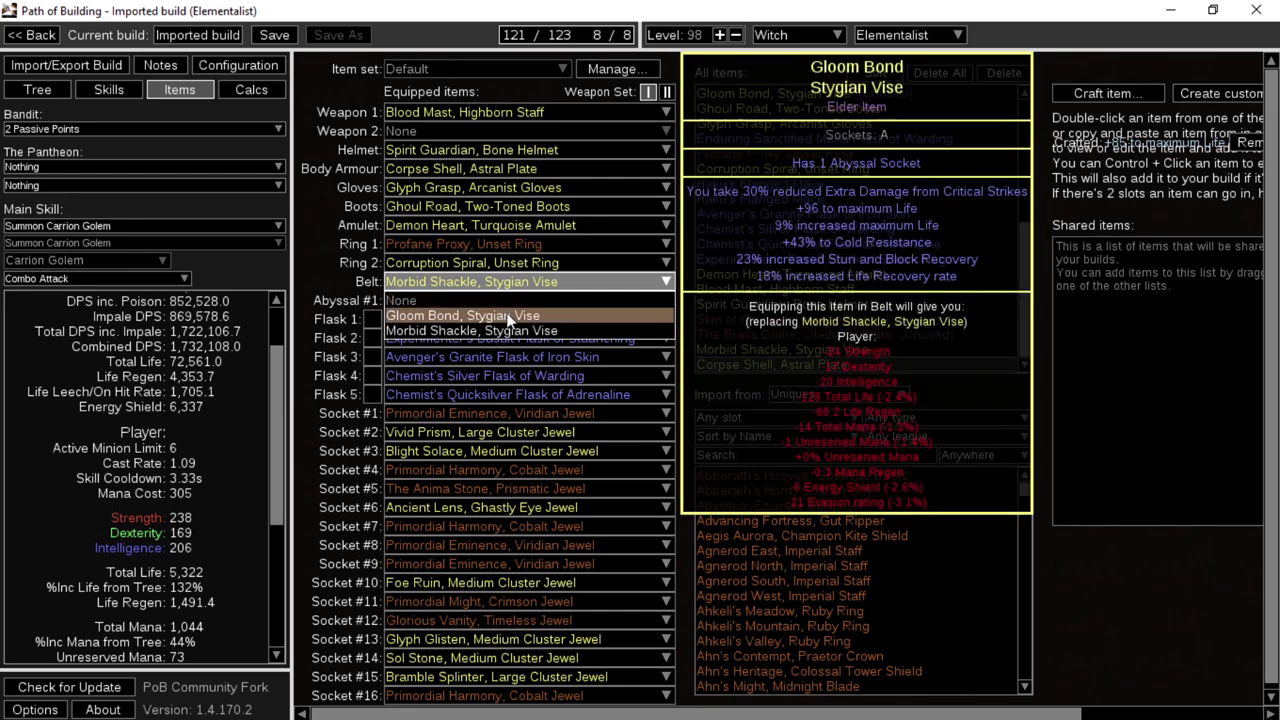
left_click(508, 319)
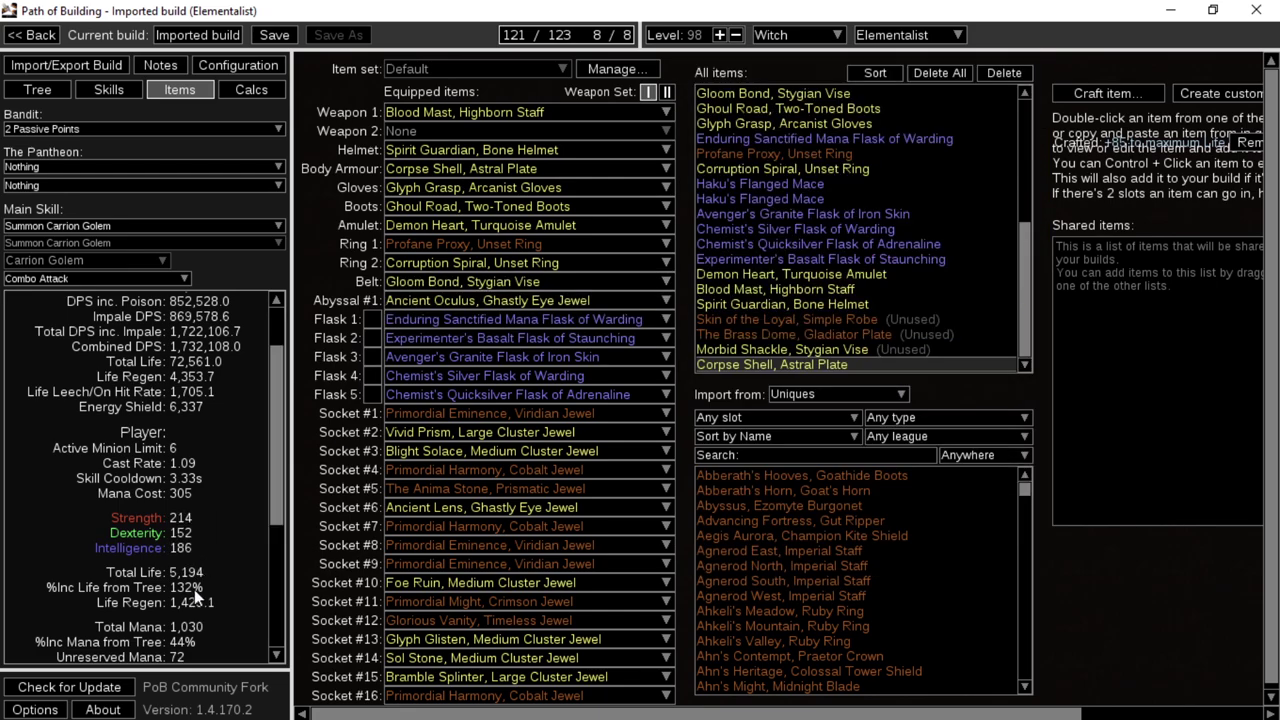
key("ctrl+z")
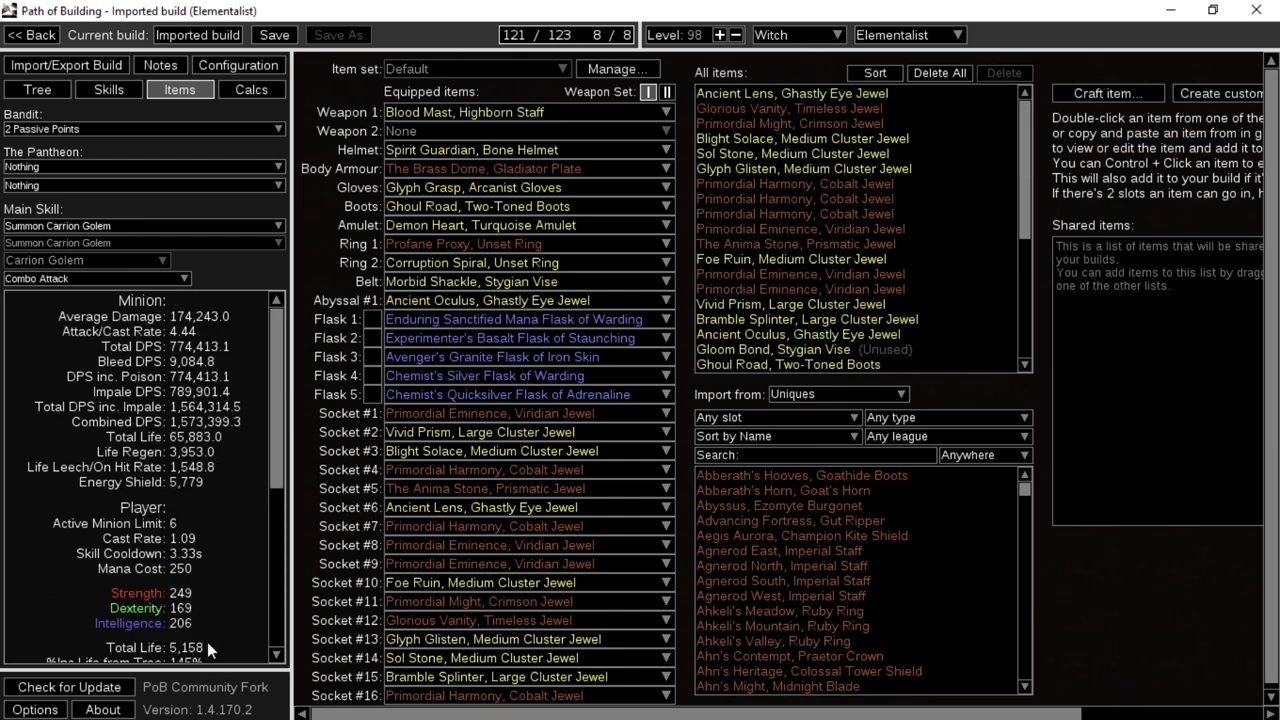
key("ctrl+y")
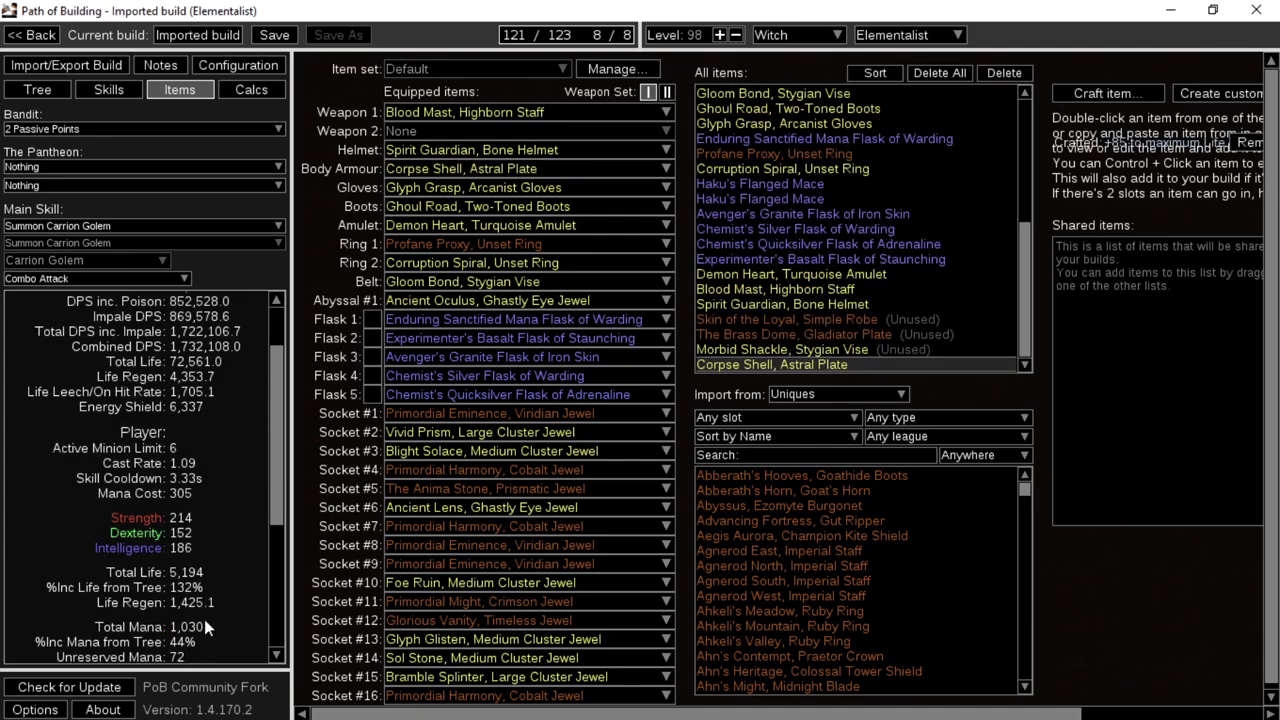
scroll(228, 531, "down", 4)
scroll(228, 531, "up", 5)
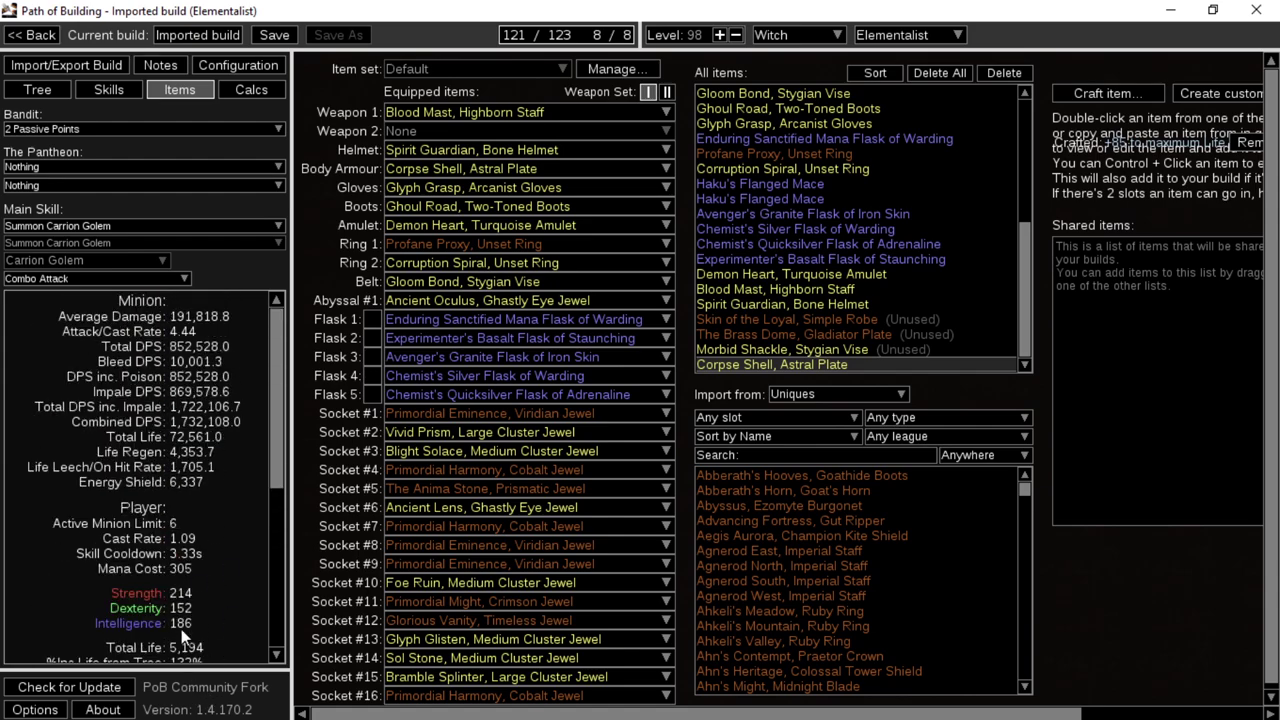
Inspect the modifiers of the Corpse Shell body armour and Spirit Guardian helmet in the Corpse Shell build.
mouse_move(484, 171)
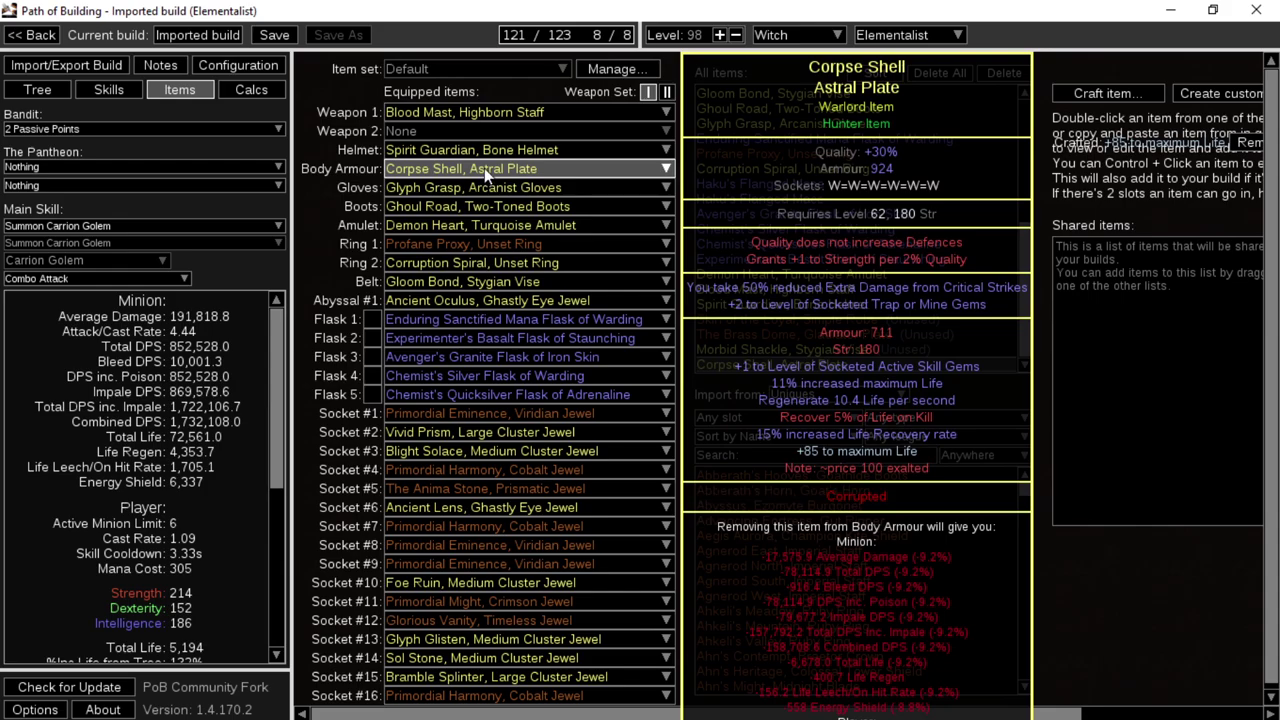
mouse_move(550, 160)
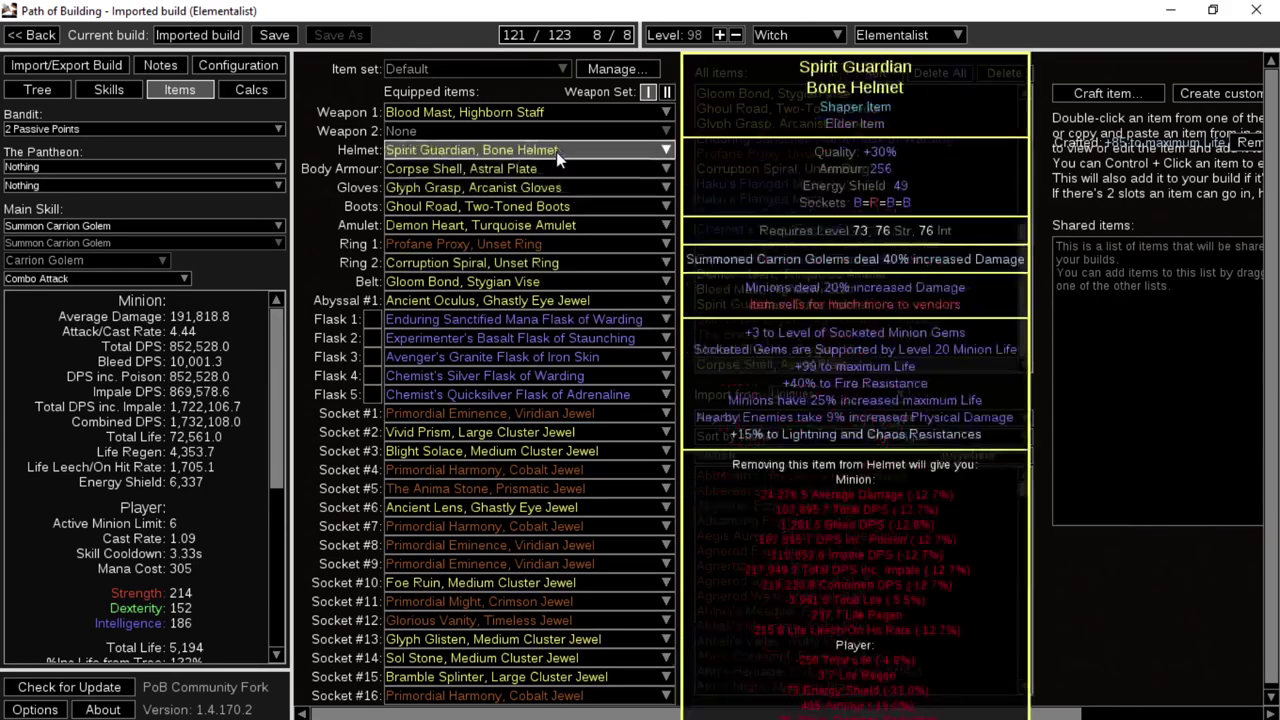
mouse_move(535, 288)
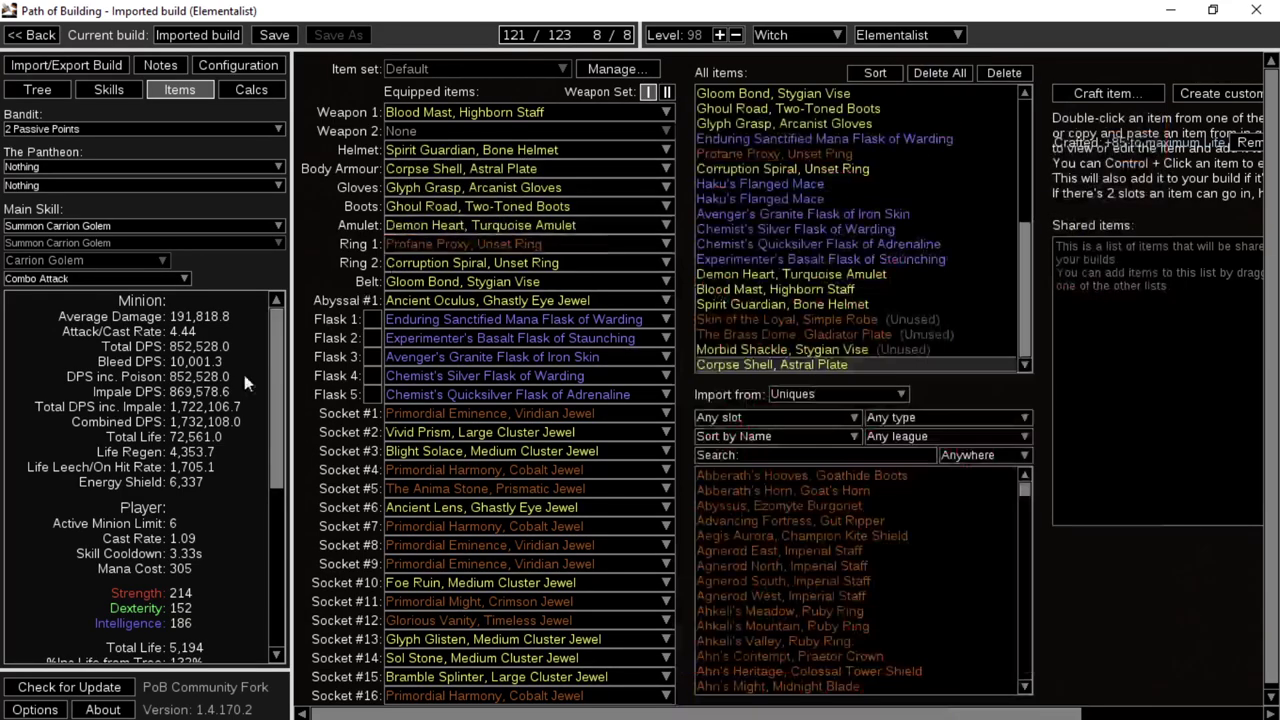
mouse_move(452, 203)
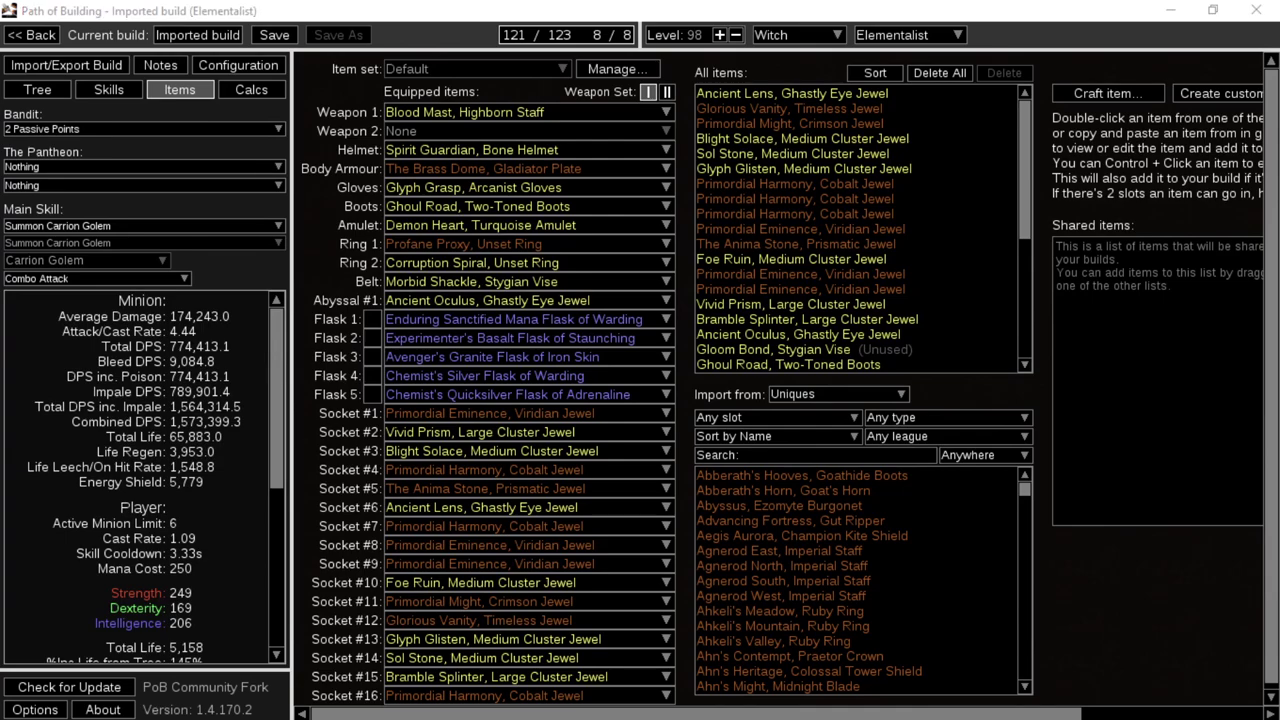
Check the Skin of the Loyal build's passive tree and preview replacing its Gloom Bond belt with Morbid Shackle.
type("brass")
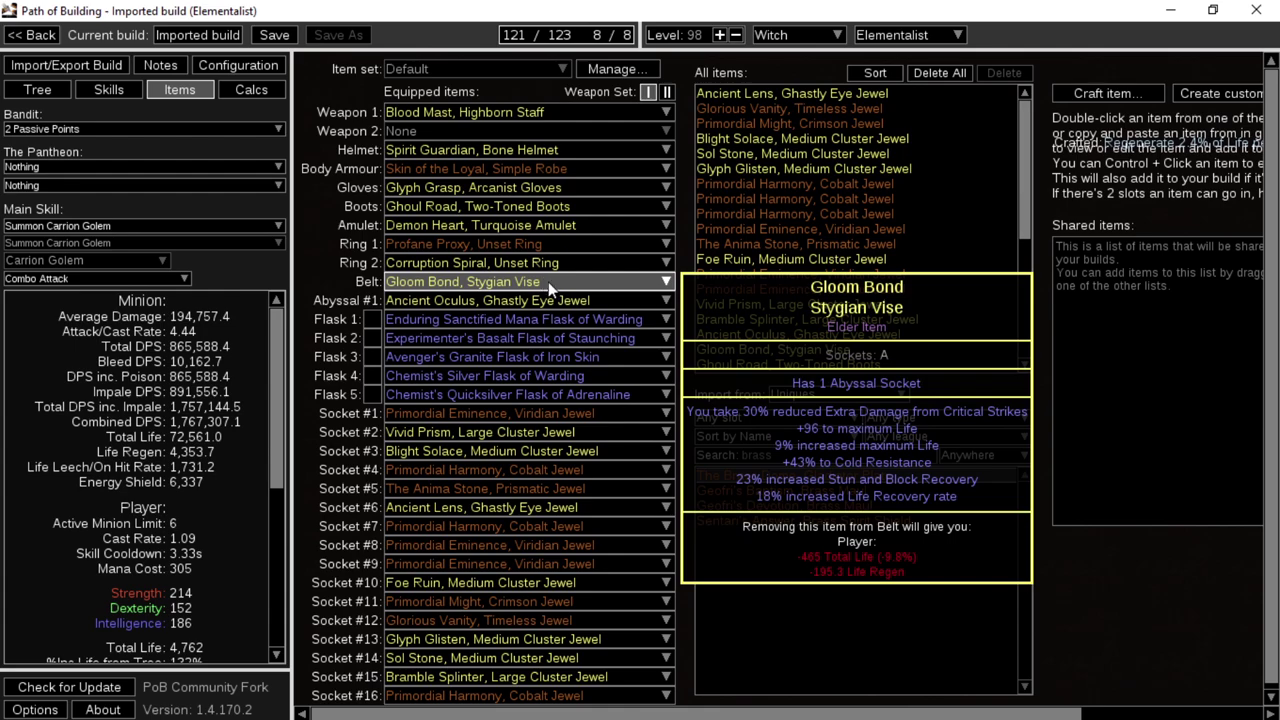
left_click(36, 89)
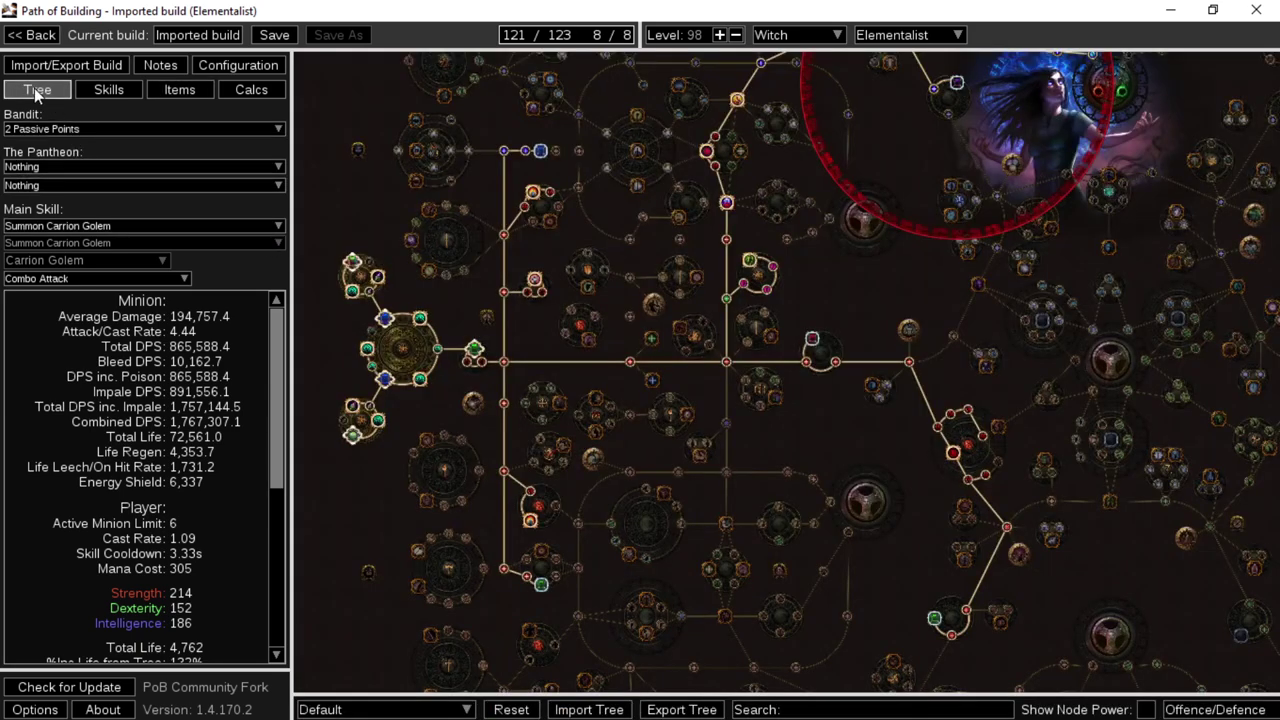
mouse_move(541, 287)
left_click(188, 93)
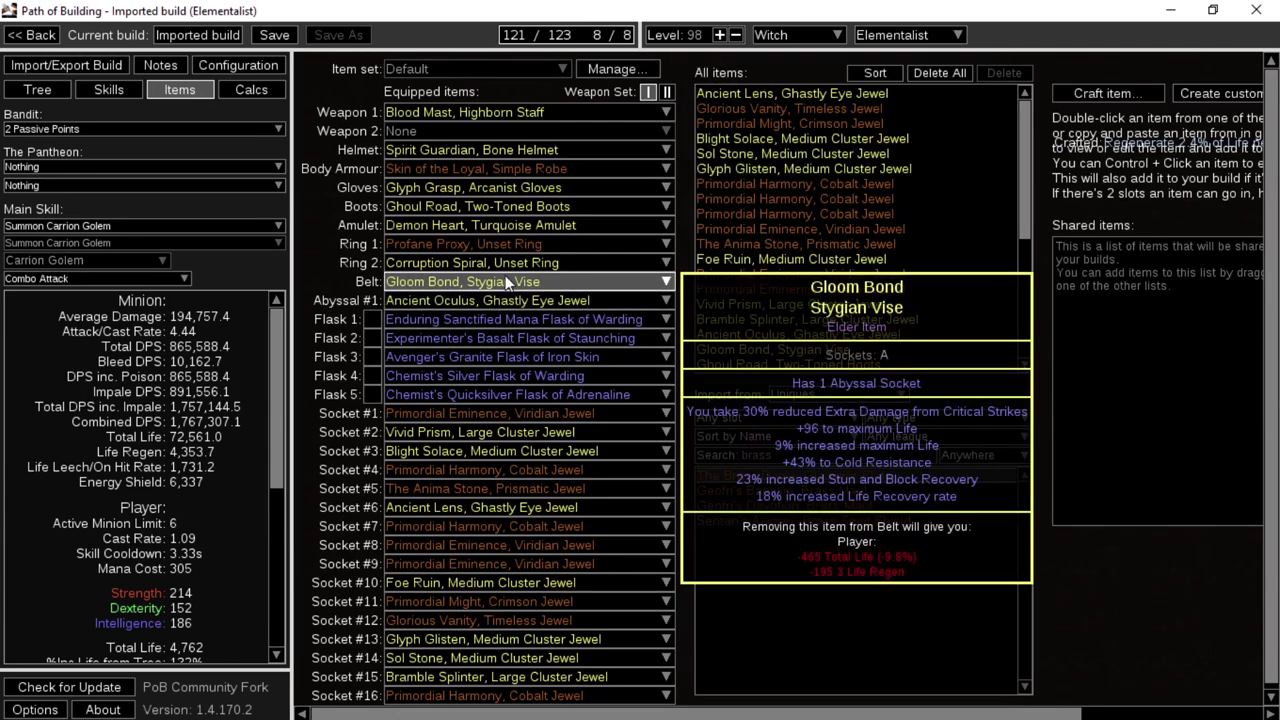
left_click(507, 283)
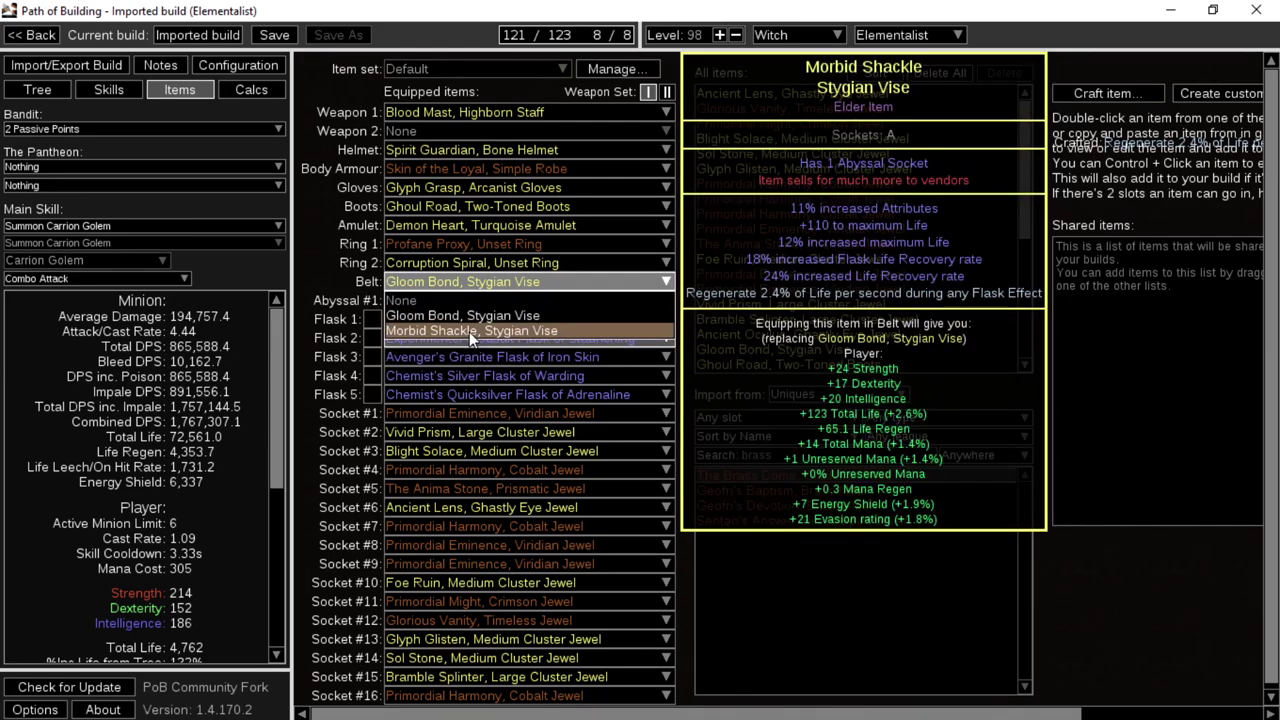
left_click(1104, 565)
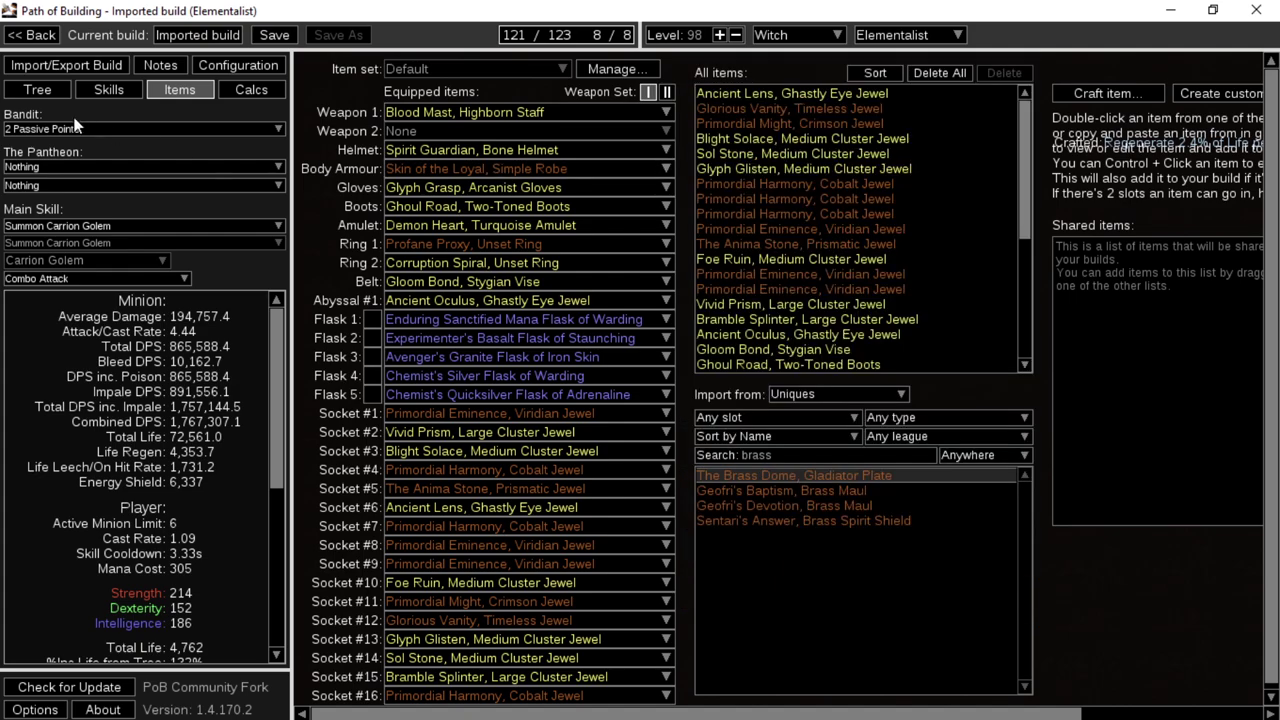
Compare the Skin of the Loyal build's passive tree and life stats with the Corpse Shell build's stats, belt jewel and body armour.
left_click(37, 89)
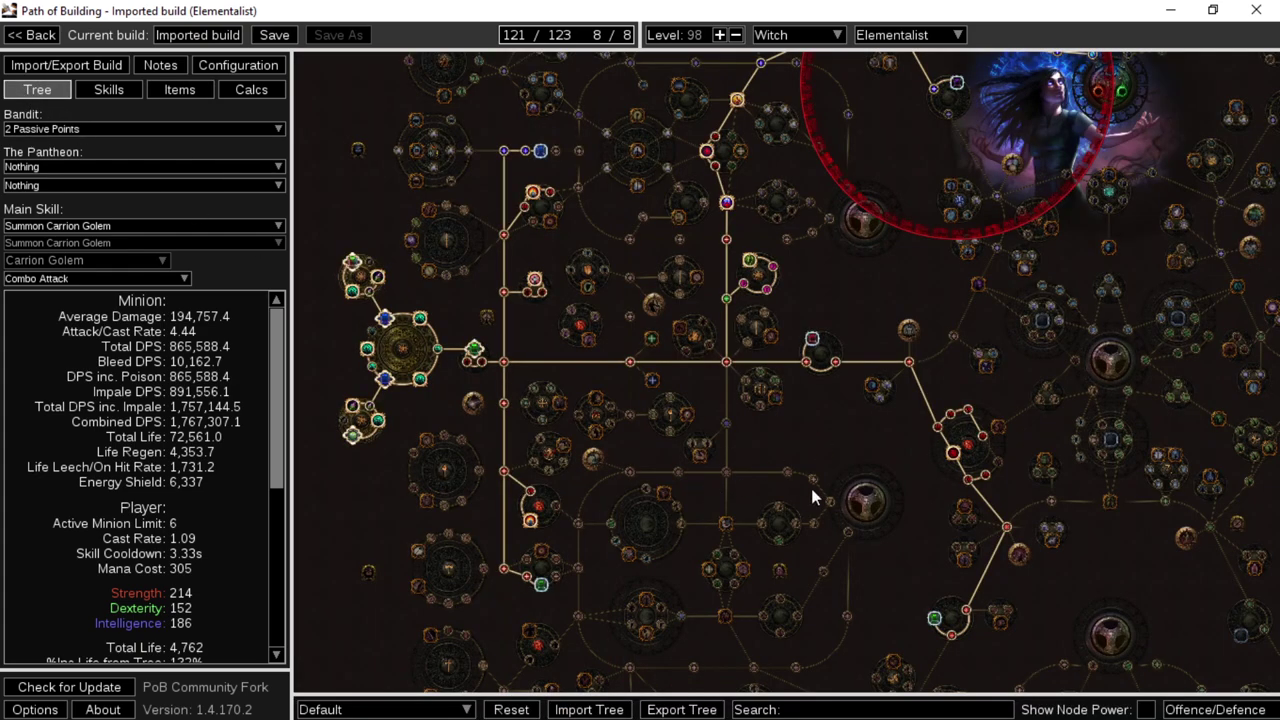
left_click_drag(818, 430, 805, 561)
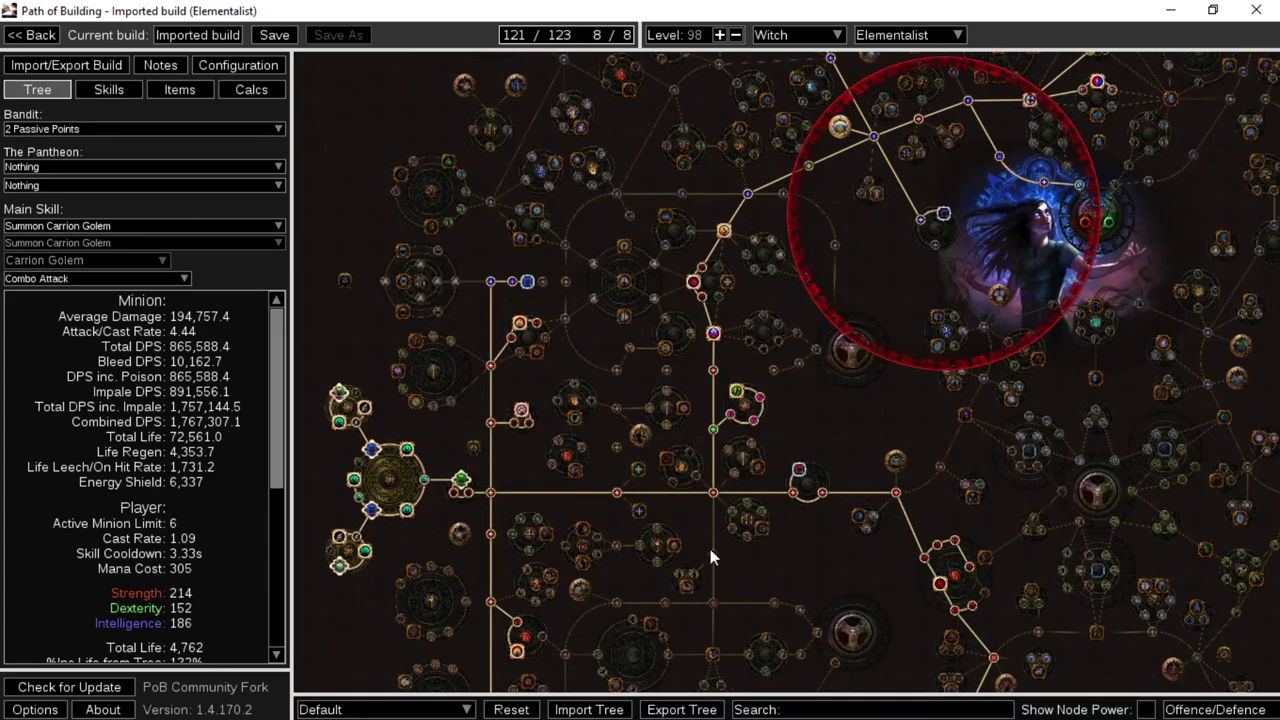
scroll(210, 481, "down", 3)
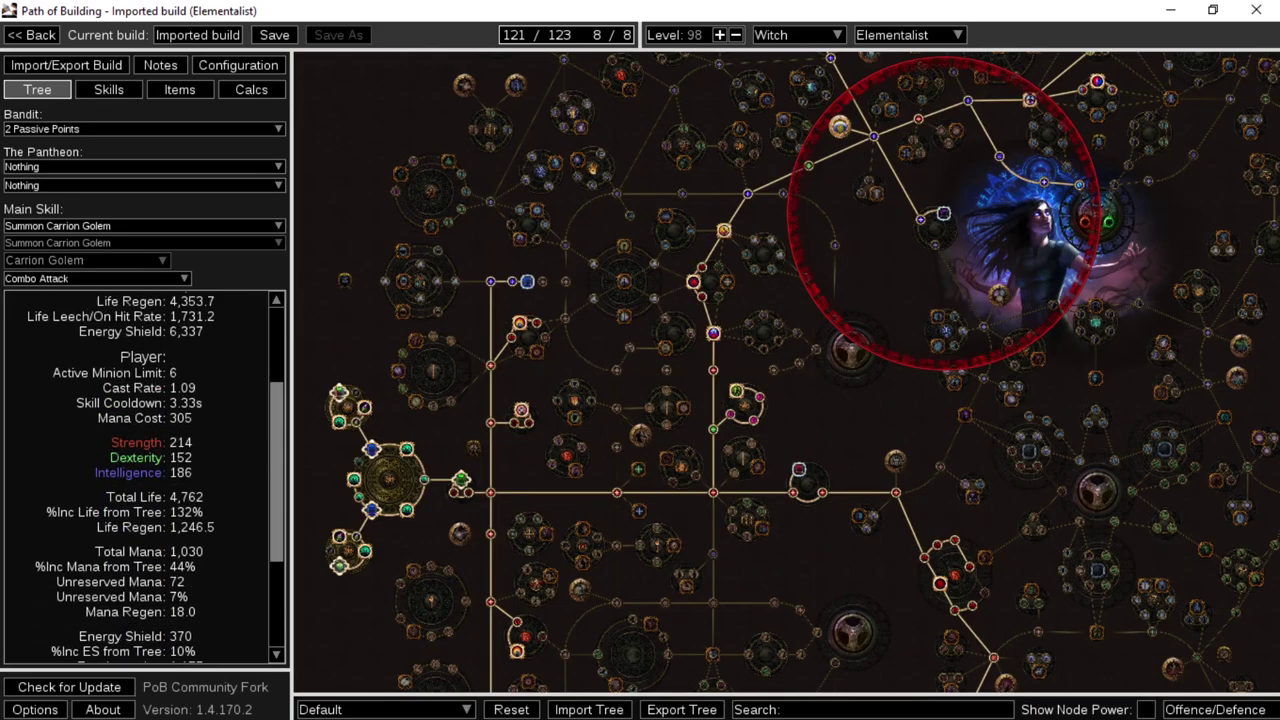
left_click(180, 89)
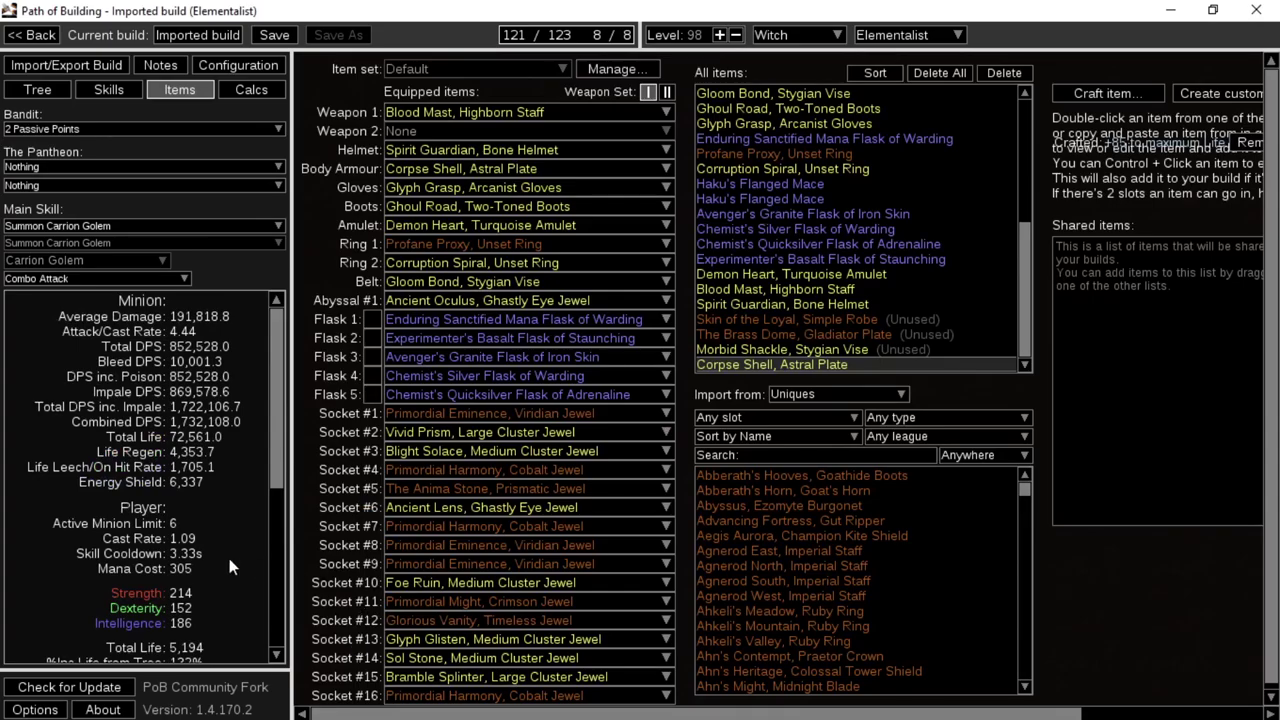
mouse_move(512, 275)
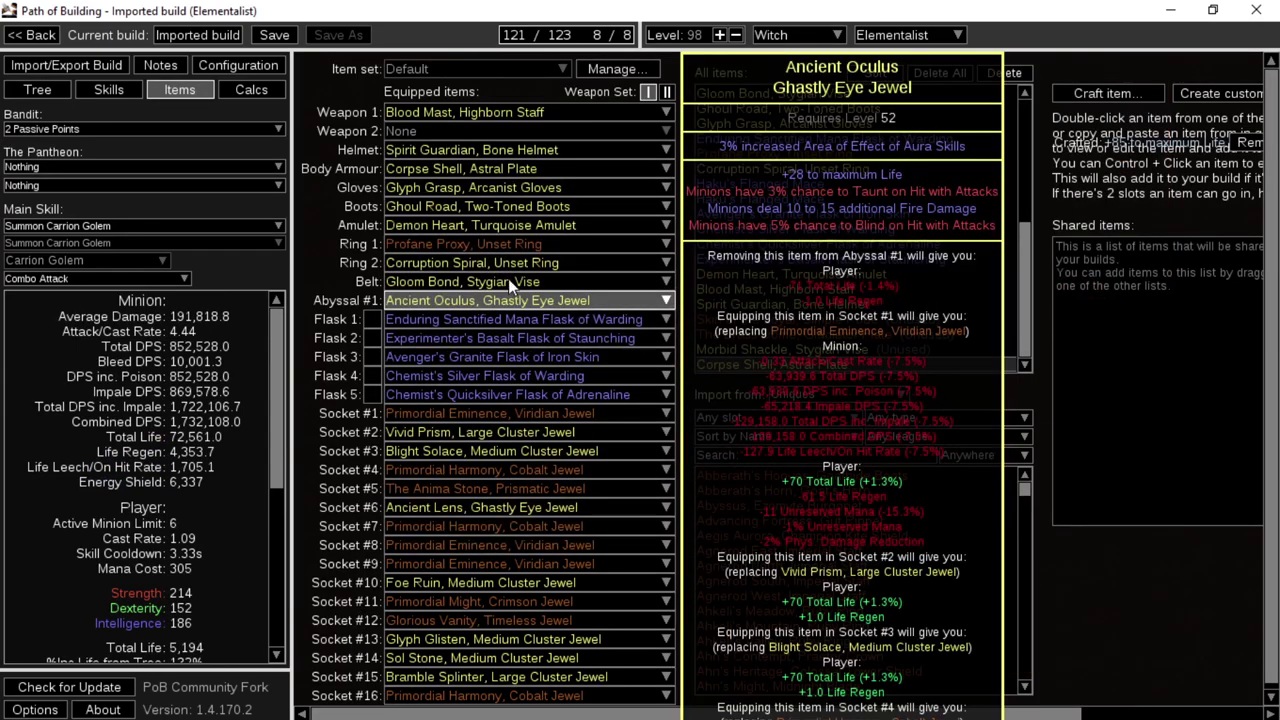
mouse_move(511, 176)
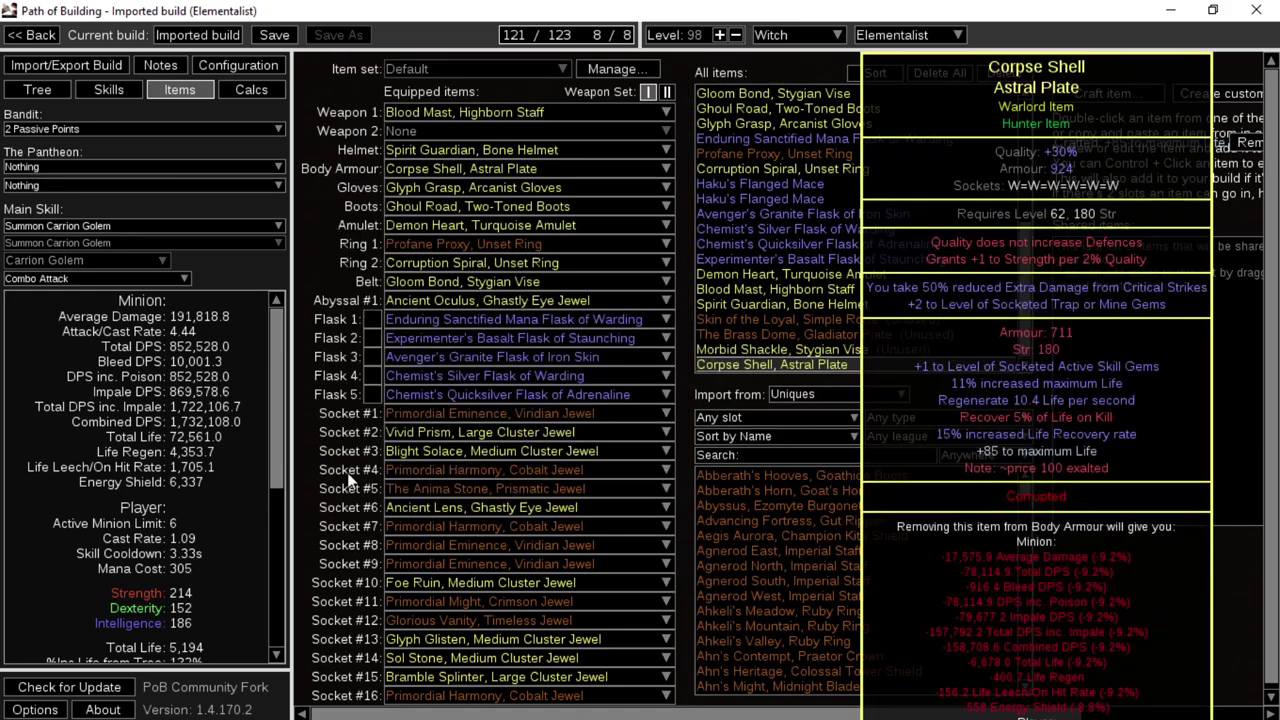
Review the minion stats and equipped items of the Skin of the Loyal build again.
left_click(37, 89)
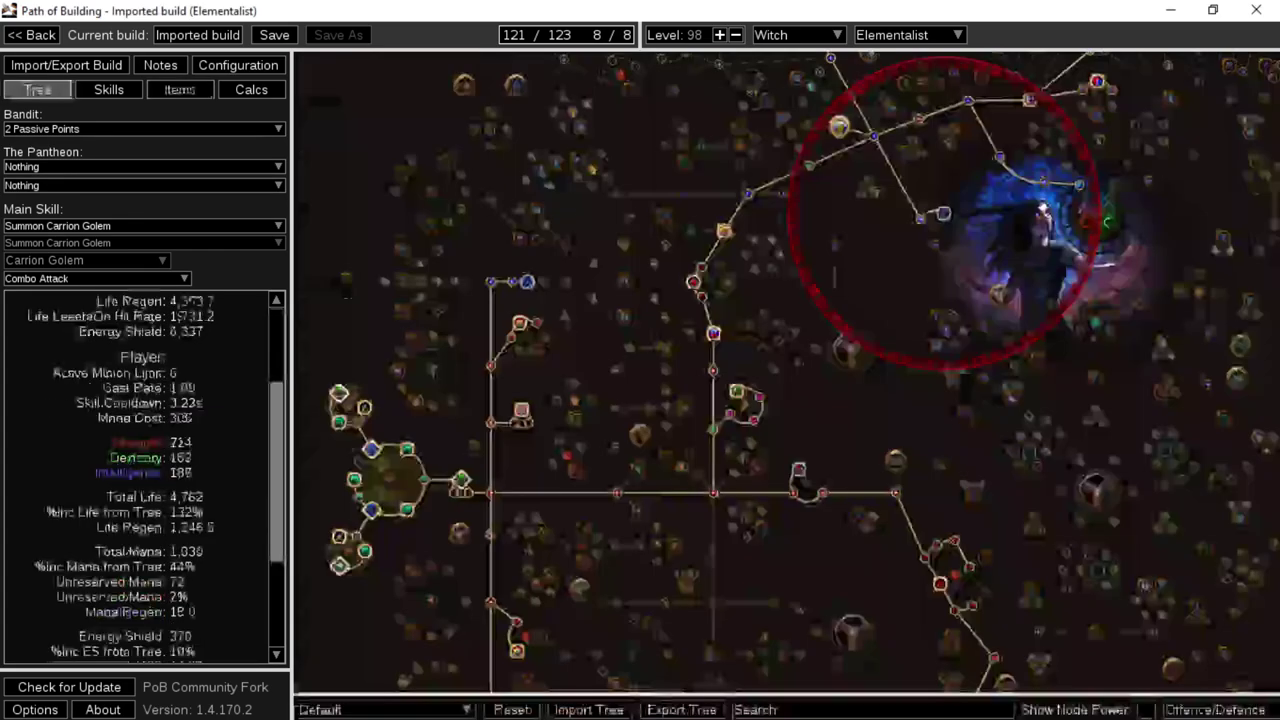
scroll(145, 615, "up", 3)
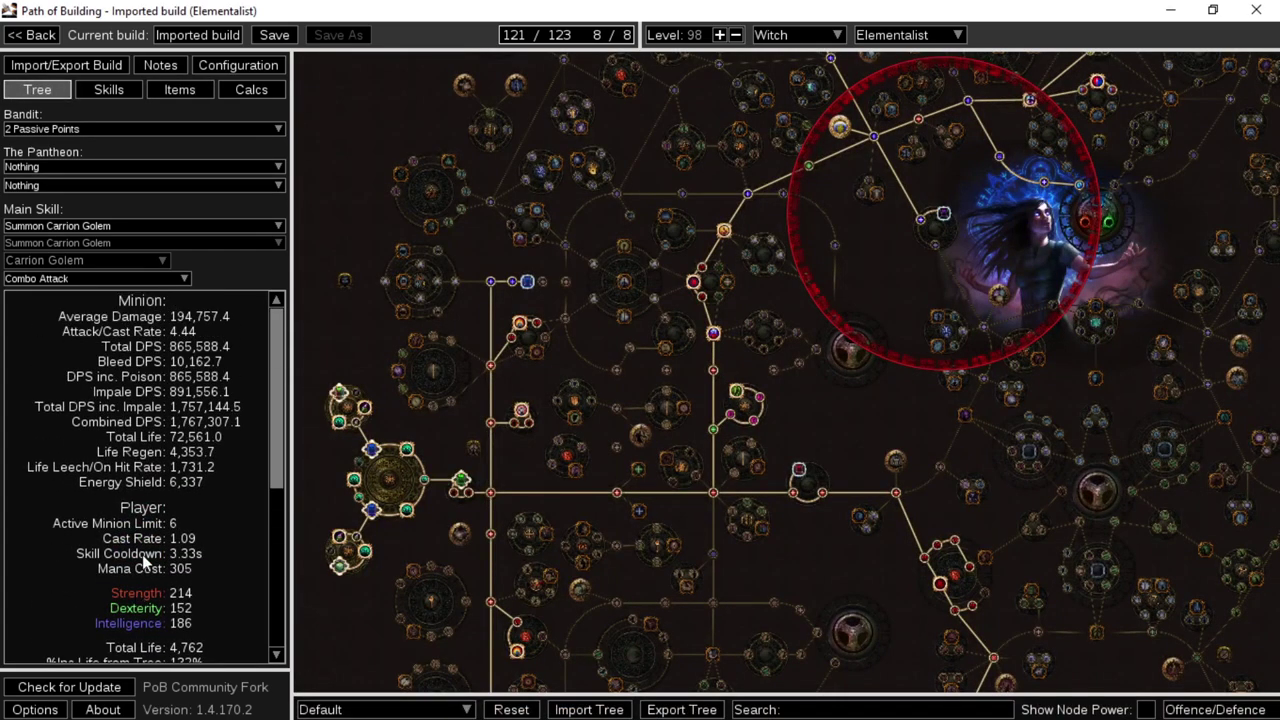
left_click(179, 90)
mouse_move(434, 170)
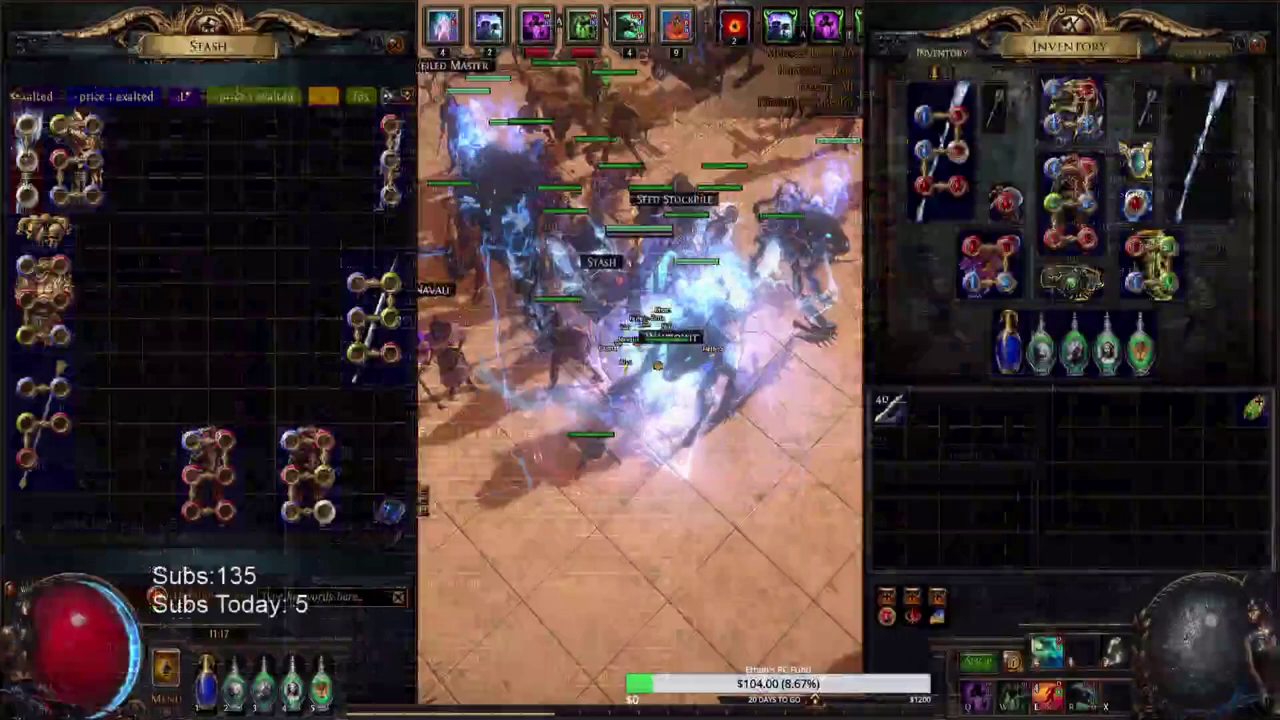
Switch to Path of Exile and compare the stashed Brass Dome with the equipped Skin of the Loyal and belt.
mouse_move(42, 328)
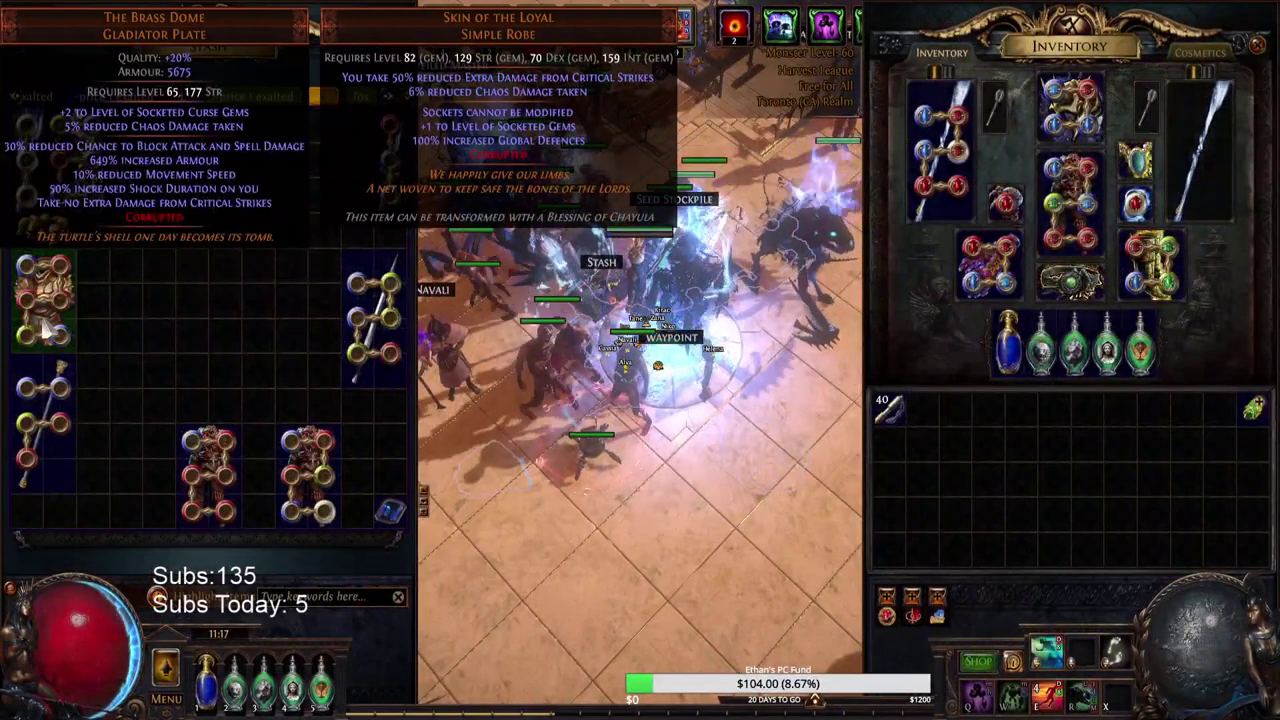
mouse_move(1078, 232)
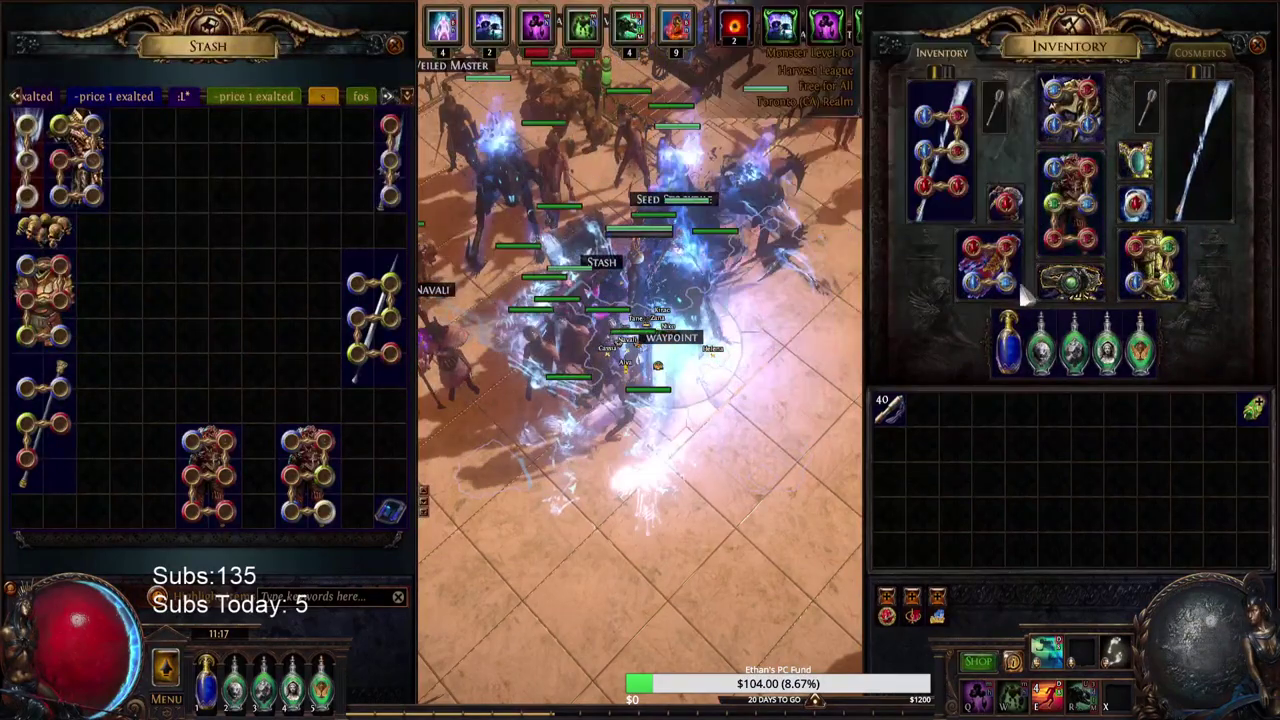
mouse_move(1072, 284)
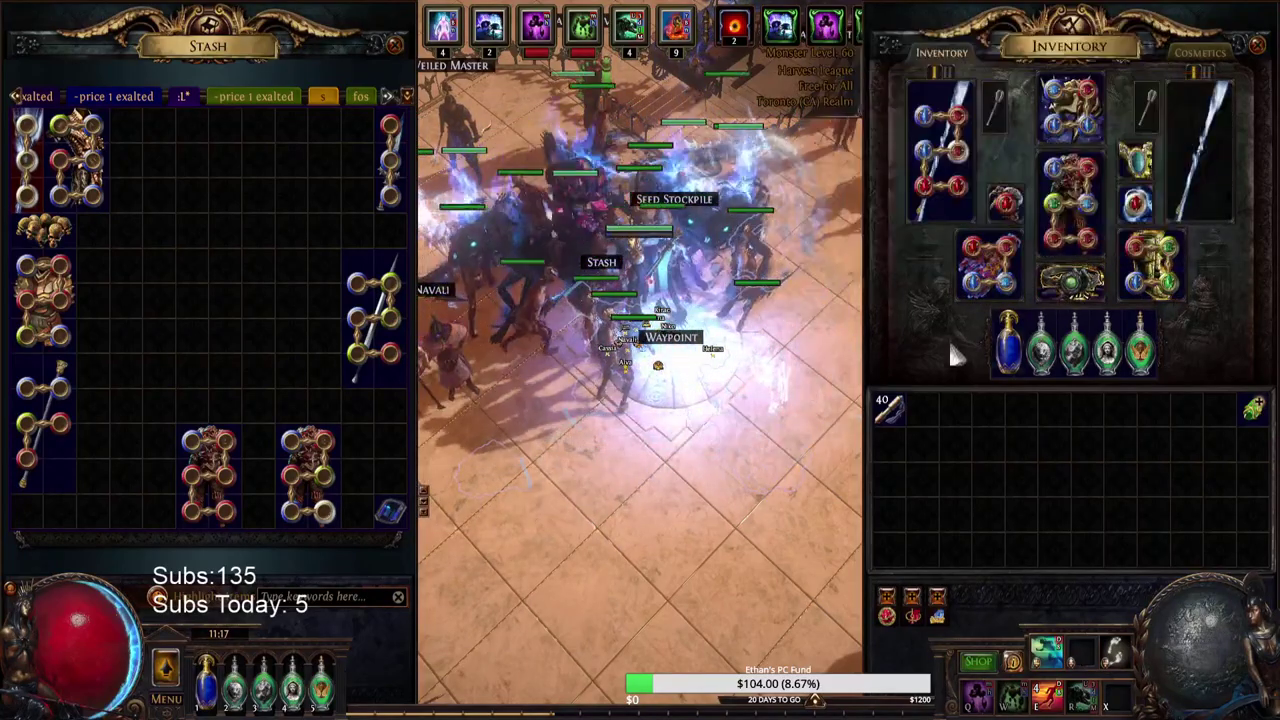
Check the character's defence stats, including resistances and reduction of extra critical strike damage.
key("c")
left_click(112, 320)
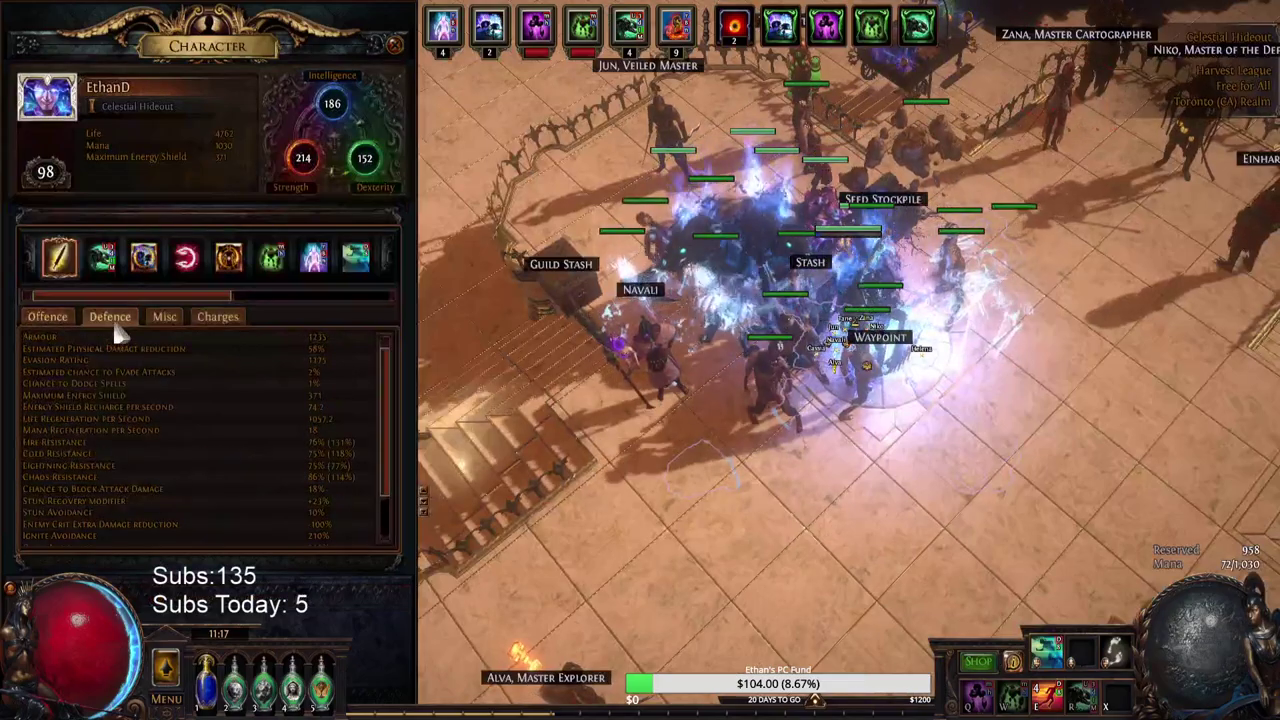
key("c")
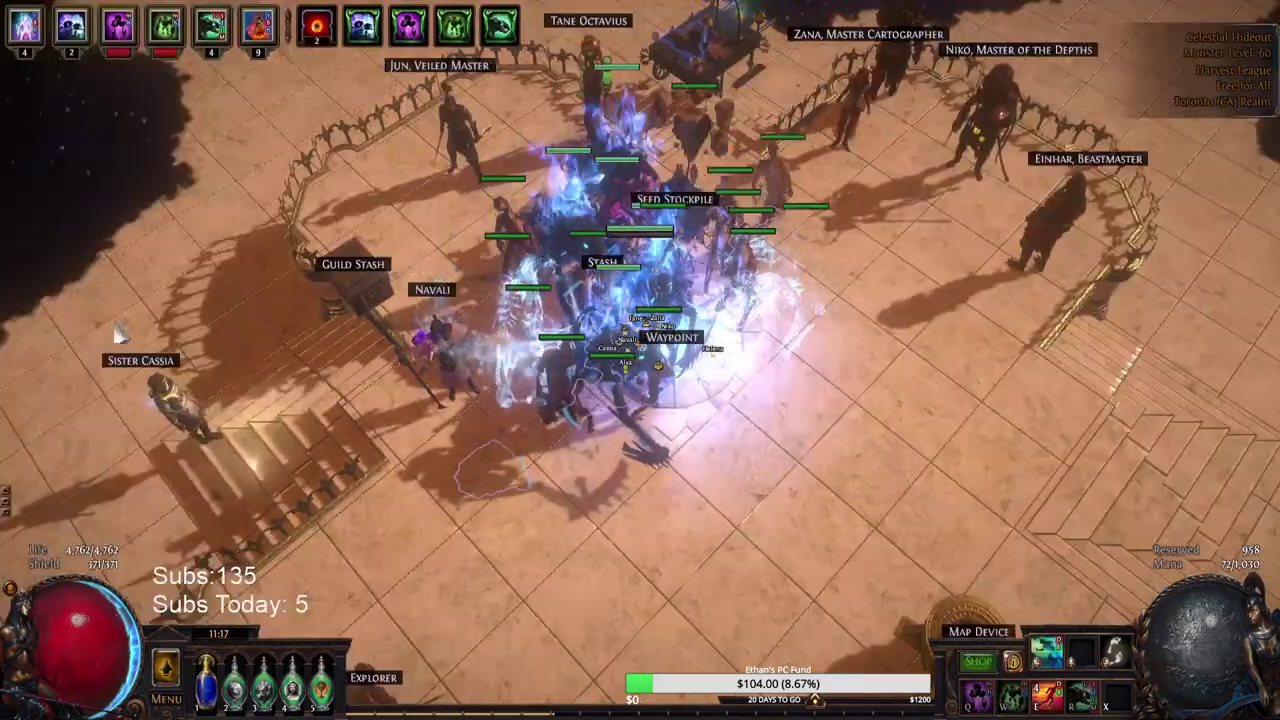
Examine the modifiers of the equipped staff, belt, gloves, helmet, Corruption Spiral ring, boots and Skin of the Loyal in the inventory.
key("o")
key("i")
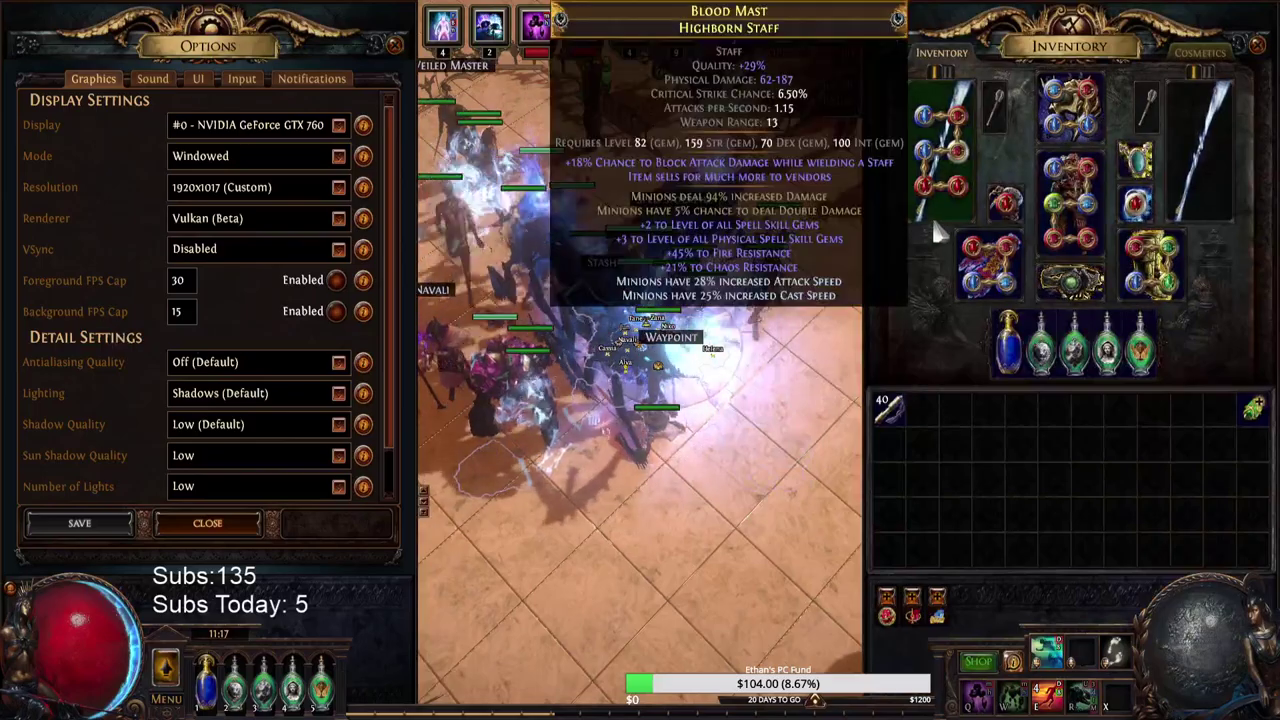
mouse_move(1158, 283)
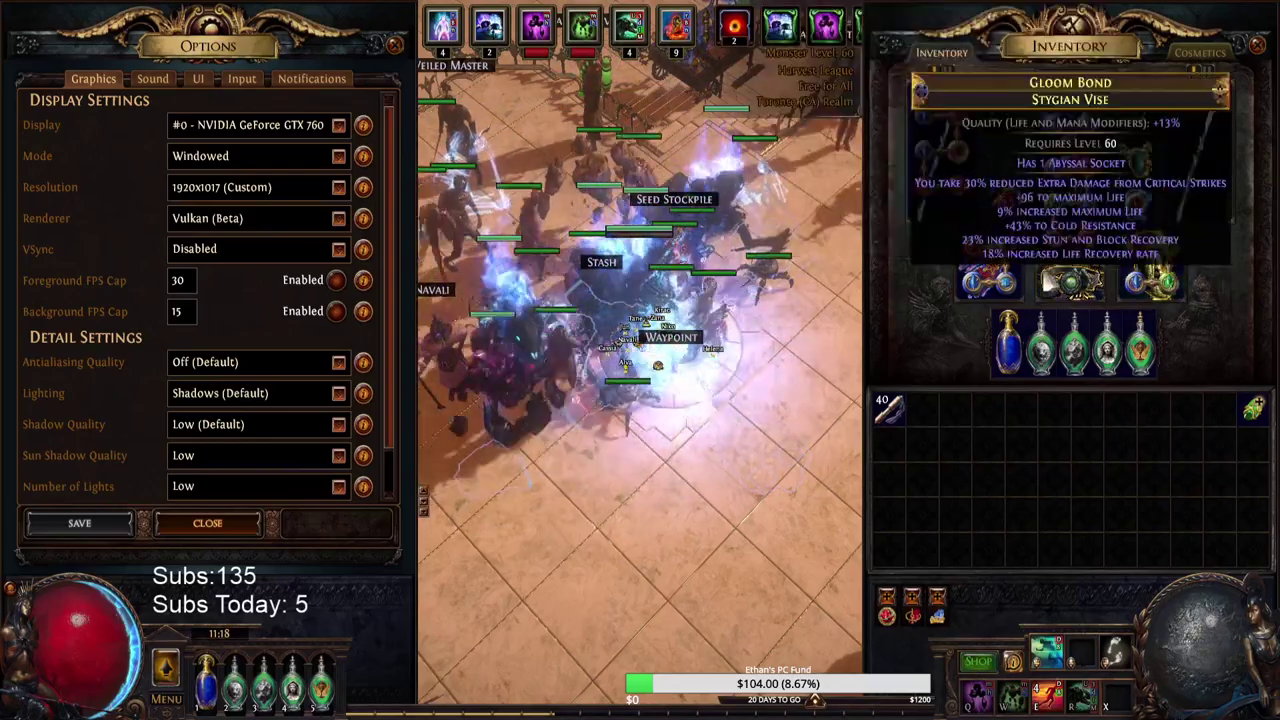
mouse_move(1003, 283)
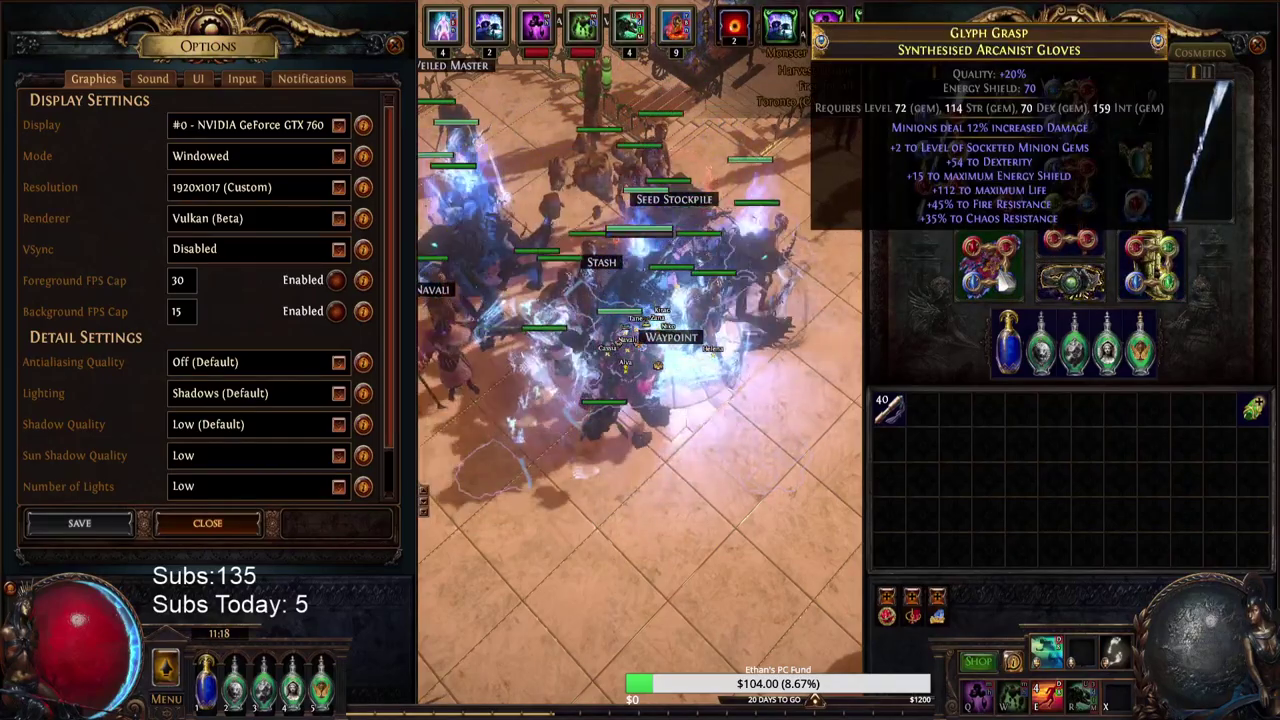
mouse_move(1075, 110)
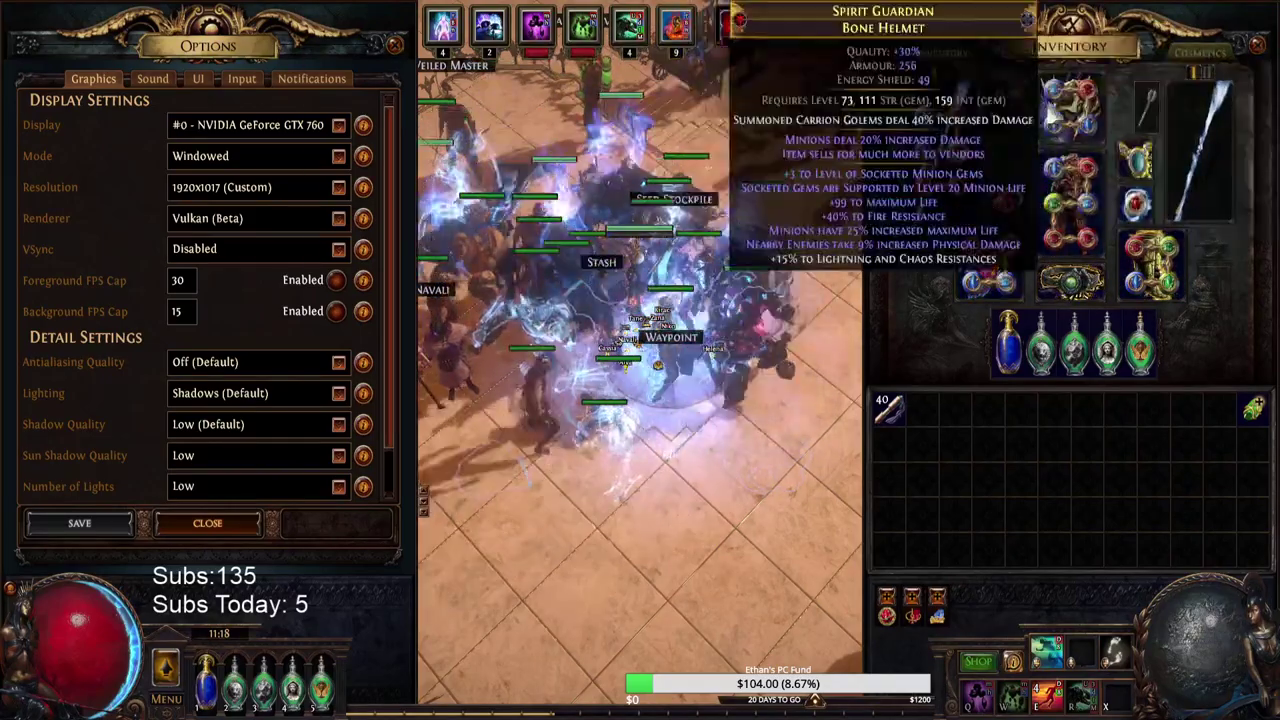
mouse_move(1136, 205)
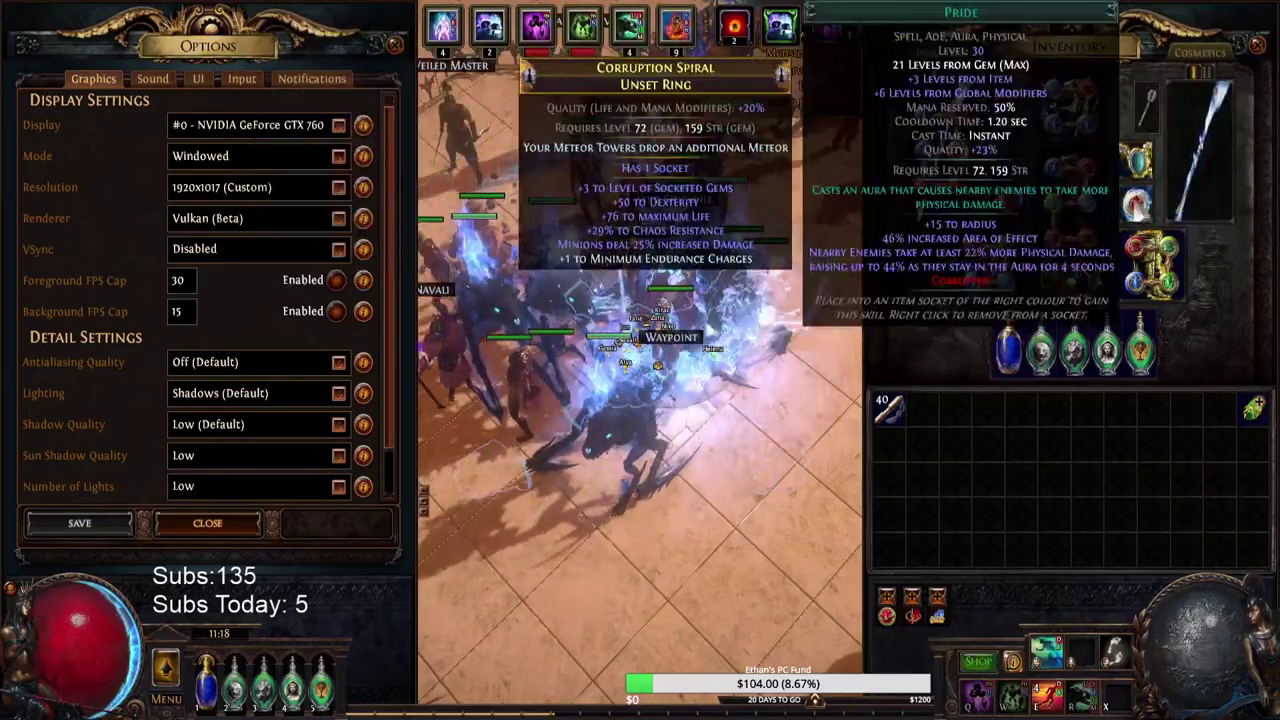
mouse_move(996, 228)
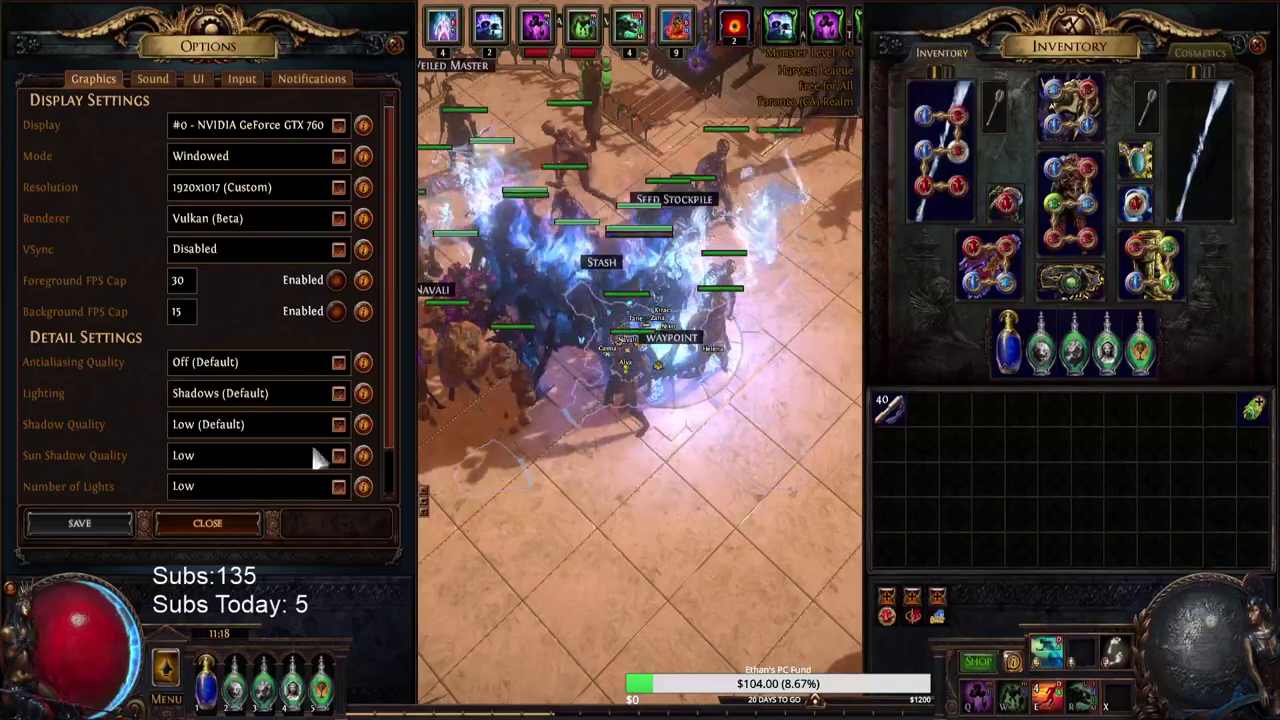
left_click(207, 523)
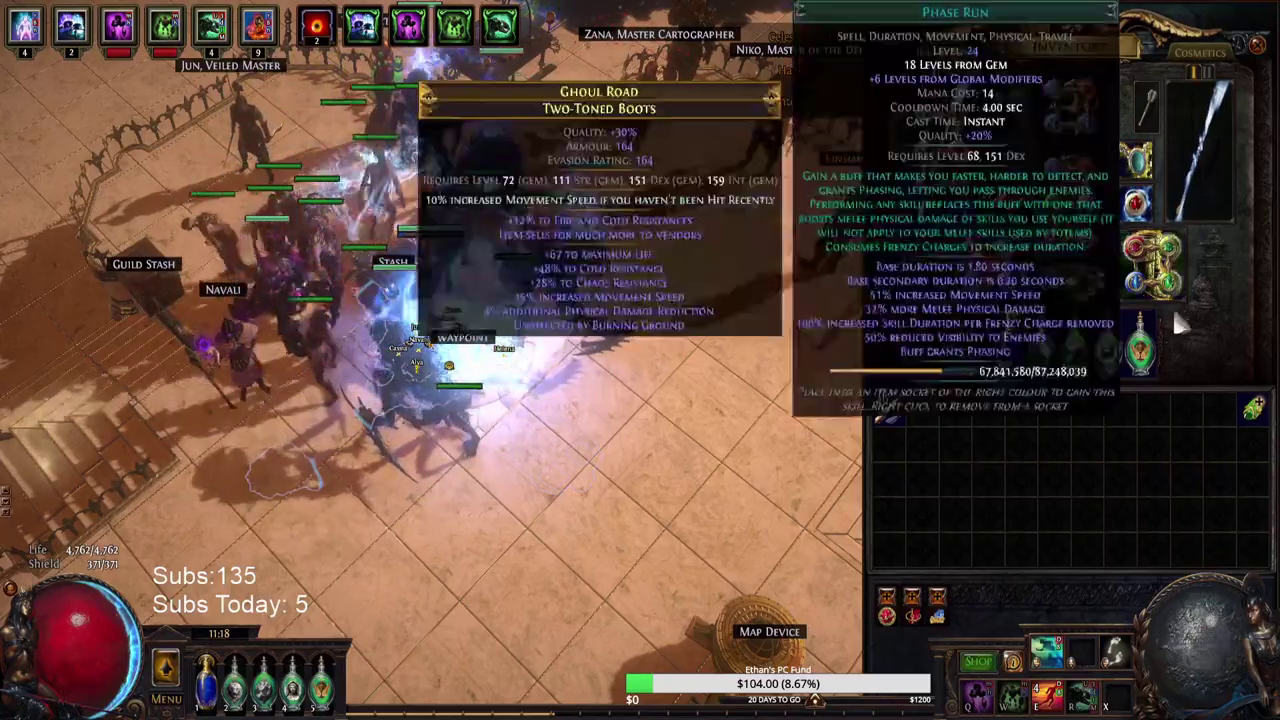
mouse_move(1078, 196)
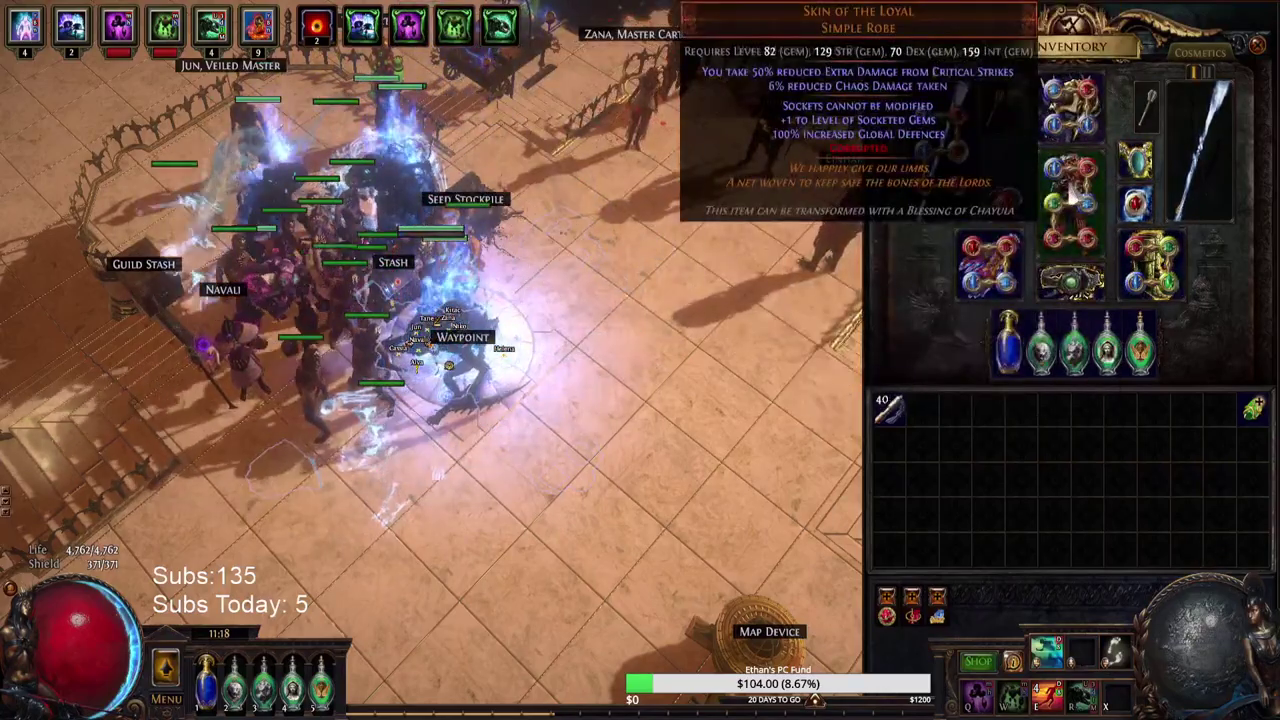